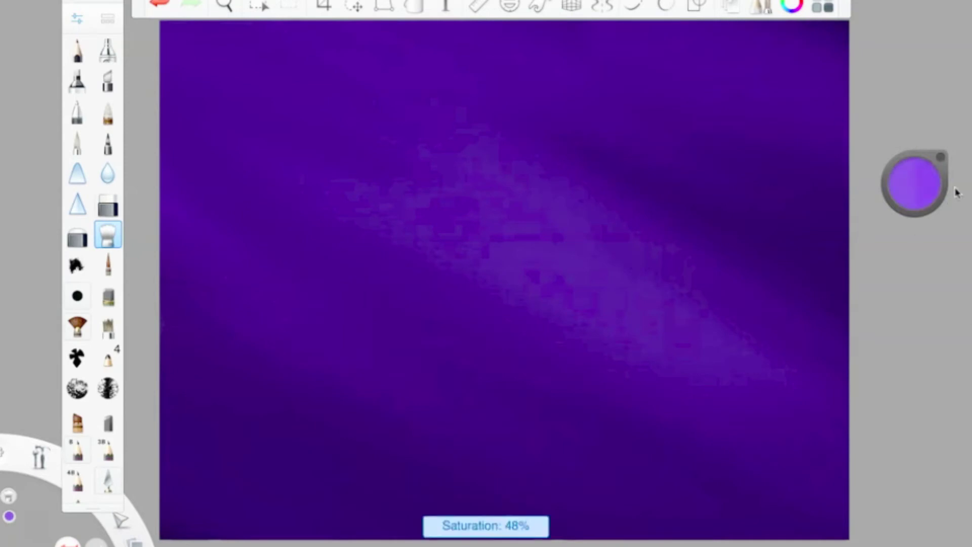
# Paint broad pale purple strokes across the lower background and vivid violet strokes over its upper part.
pyautogui.click(107, 296)
pyautogui.moveTo(420, 369)
pyautogui.mouseDown()
pyautogui.moveTo(622, 480)
pyautogui.moveTo(334, 274)
pyautogui.mouseUp()
pyautogui.moveTo(914, 184)
pyautogui.mouseDown()
pyautogui.moveTo(954, 188)
pyautogui.moveTo(925, 215)
pyautogui.mouseUp()
pyautogui.moveTo(785, 167)
pyautogui.mouseDown()
pyautogui.moveTo(538, 44)
pyautogui.moveTo(363, 309)
pyautogui.mouseUp()
# Blend the background patches together and work a soft light purple glow into the middle of the canvas.
pyautogui.click(108, 234)
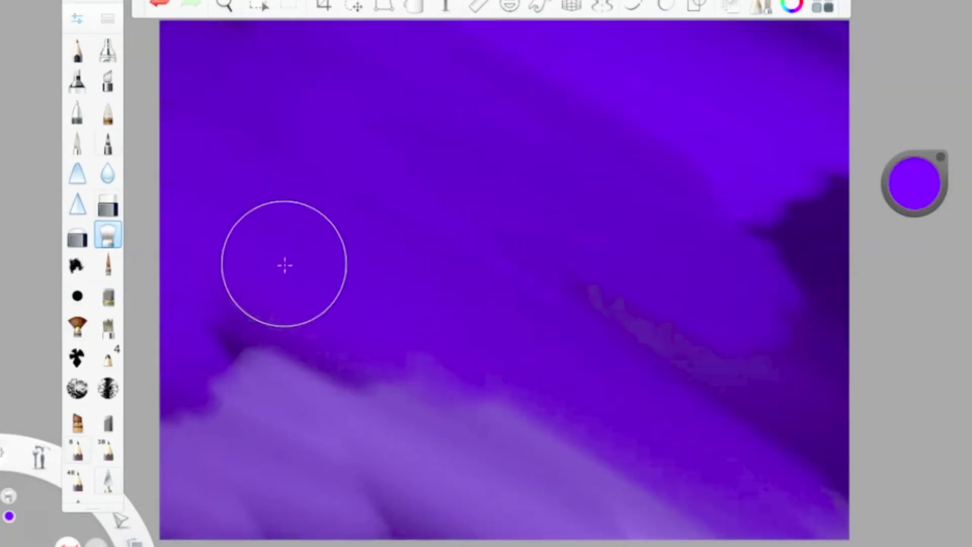
pyautogui.moveTo(177, 329); pyautogui.dragTo(658, 481)
pyautogui.moveTo(820, 193); pyautogui.dragTo(780, 283)
pyautogui.moveTo(831, 486)
pyautogui.mouseDown()
pyautogui.moveTo(675, 506)
pyautogui.moveTo(203, 314)
pyautogui.mouseUp()
pyautogui.moveTo(923, 185); pyautogui.dragTo(923, 162)
pyautogui.moveTo(385, 304)
pyautogui.mouseDown()
pyautogui.moveTo(386, 191)
pyautogui.moveTo(658, 384)
pyautogui.moveTo(705, 253)
pyautogui.moveTo(423, 354)
pyautogui.mouseUp()
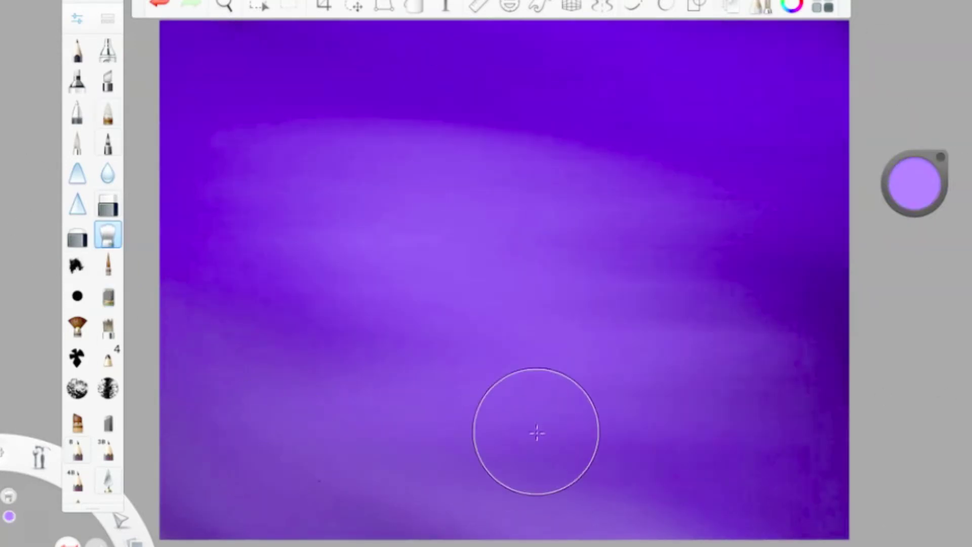
# Paint deep violet and darker indigo along the bottom of the background and blend it up into the light glow.
pyautogui.moveTo(913, 182); pyautogui.dragTo(914, 207)
pyautogui.click(108, 297)
pyautogui.moveTo(835, 507)
pyautogui.mouseDown()
pyautogui.moveTo(826, 473)
pyautogui.moveTo(371, 529)
pyautogui.mouseUp()
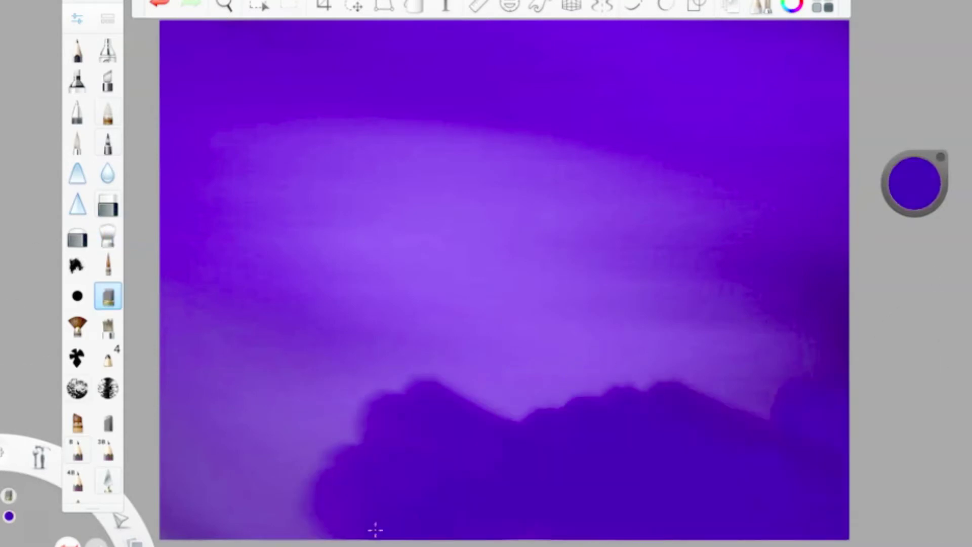
pyautogui.moveTo(914, 182); pyautogui.dragTo(914, 203)
pyautogui.moveTo(785, 354)
pyautogui.mouseDown()
pyautogui.moveTo(488, 466)
pyautogui.moveTo(165, 481)
pyautogui.mouseUp()
pyautogui.click(108, 234)
pyautogui.moveTo(799, 345)
pyautogui.mouseDown()
pyautogui.moveTo(430, 414)
pyautogui.moveTo(742, 405)
pyautogui.moveTo(269, 499)
pyautogui.moveTo(329, 426)
pyautogui.mouseUp()
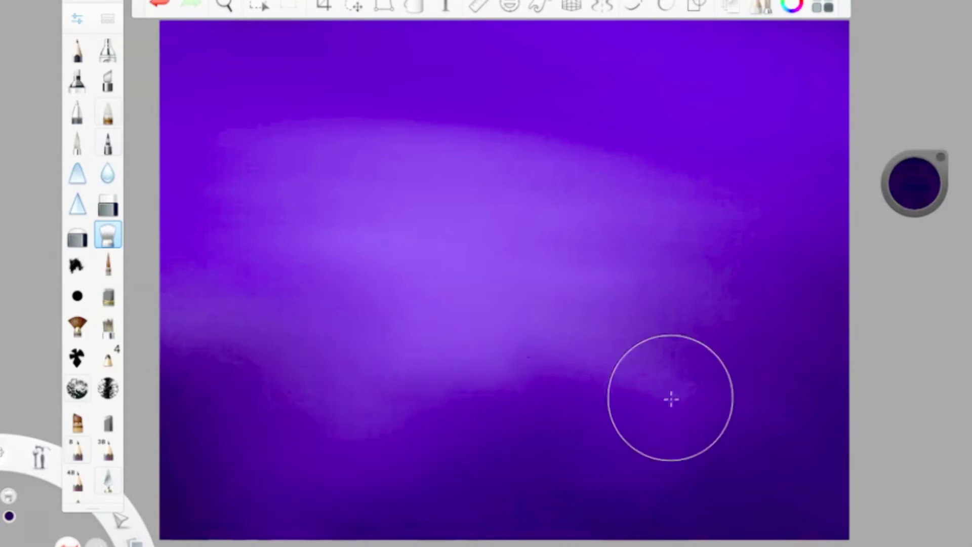
# Draw the rounded top and upper sides of the character's head in black with the Small Rigger brush.
pyautogui.click(108, 264)
pyautogui.moveTo(914, 182); pyautogui.dragTo(958, 431)
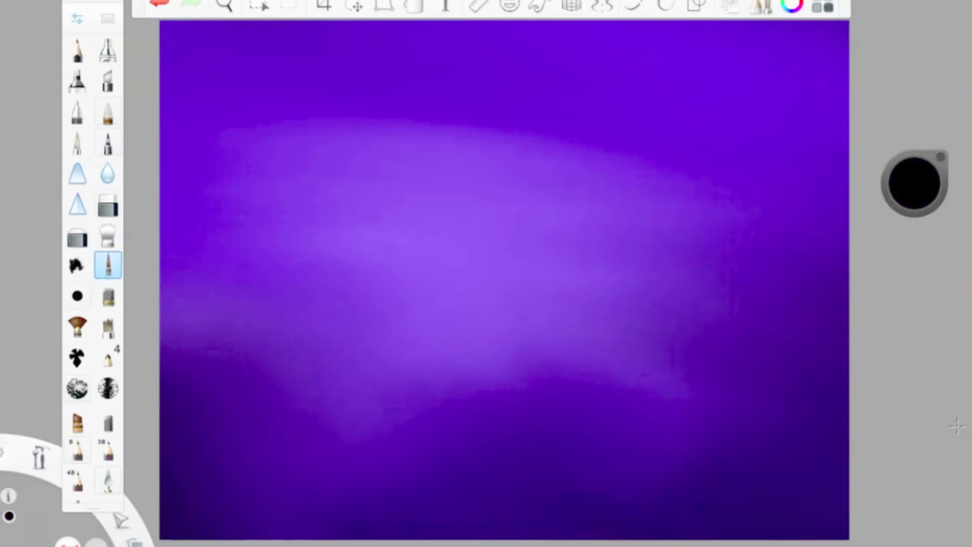
pyautogui.click(77, 20)
pyautogui.moveTo(408, 71)
pyautogui.mouseDown()
pyautogui.moveTo(432, 60)
pyautogui.moveTo(404, 57)
pyautogui.moveTo(488, 67)
pyautogui.moveTo(366, 147)
pyautogui.moveTo(364, 82)
pyautogui.mouseUp()
pyautogui.moveTo(347, 115); pyautogui.dragTo(353, 206)
pyautogui.moveTo(457, 60)
pyautogui.mouseDown()
pyautogui.moveTo(546, 128)
pyautogui.moveTo(551, 170)
pyautogui.moveTo(529, 86)
pyautogui.moveTo(521, 234)
pyautogui.mouseUp()
pyautogui.click(77, 20)
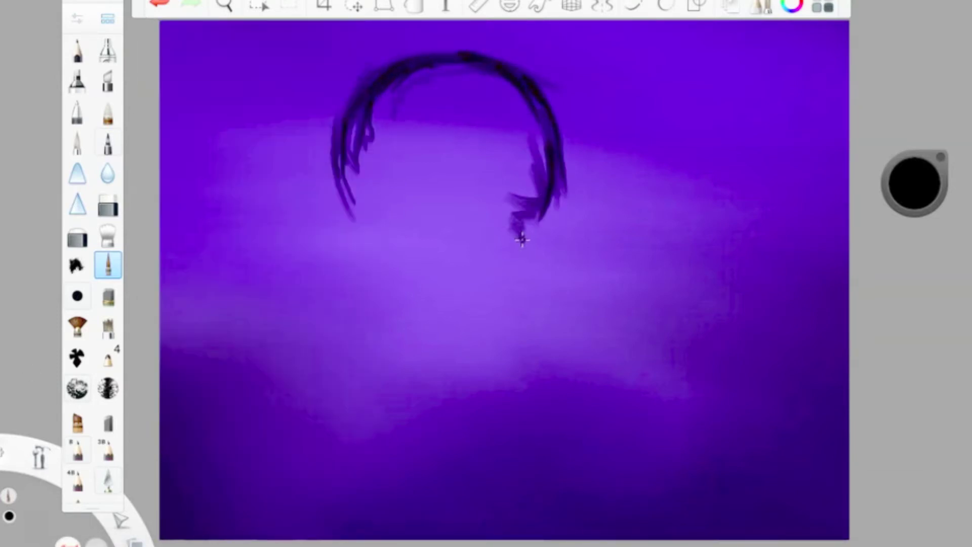
# Switch to dark violet, extend the head outline down both sides and close it beneath the face.
pyautogui.click(911, 179)
pyautogui.click(914, 205)
pyautogui.moveTo(545, 114)
pyautogui.mouseDown()
pyautogui.moveTo(539, 193)
pyautogui.moveTo(373, 245)
pyautogui.mouseUp()
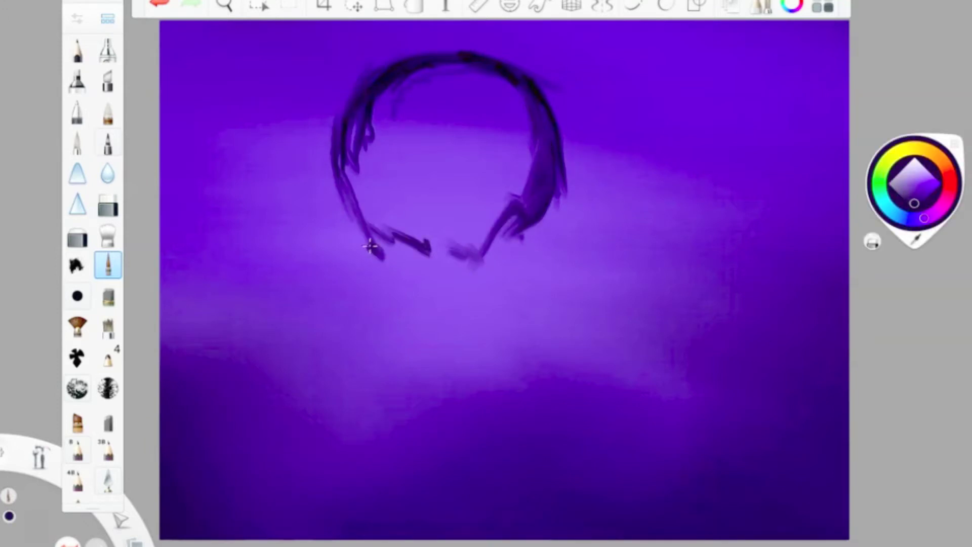
pyautogui.moveTo(486, 238); pyautogui.dragTo(379, 250)
pyautogui.moveTo(337, 122); pyautogui.dragTo(417, 246)
pyautogui.moveTo(336, 162); pyautogui.dragTo(377, 248)
pyautogui.moveTo(524, 203); pyautogui.dragTo(430, 256)
# Sketch a tapering jaw below the head and fill it with angular, wrinkled dark violet strokes.
pyautogui.moveTo(405, 258); pyautogui.dragTo(455, 324)
pyautogui.moveTo(517, 258)
pyautogui.mouseDown()
pyautogui.moveTo(455, 293)
pyautogui.moveTo(455, 306)
pyautogui.mouseUp()
pyautogui.moveTo(552, 193)
pyautogui.mouseDown()
pyautogui.moveTo(557, 289)
pyautogui.moveTo(554, 225)
pyautogui.mouseUp()
pyautogui.moveTo(555, 260); pyautogui.dragTo(437, 301)
pyautogui.moveTo(334, 170); pyautogui.dragTo(377, 246)
pyautogui.moveTo(360, 240); pyautogui.dragTo(405, 302)
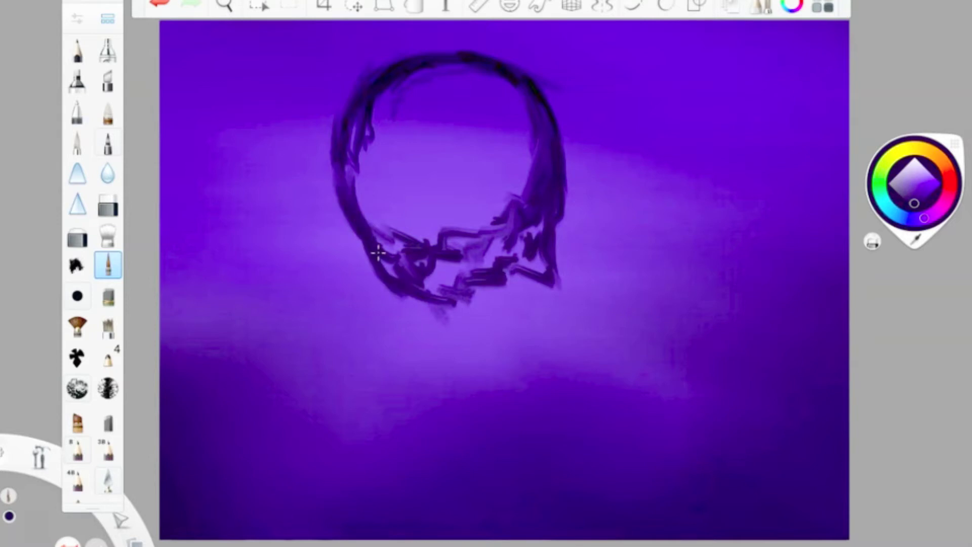
pyautogui.moveTo(501, 294); pyautogui.dragTo(443, 334)
pyautogui.moveTo(561, 278); pyautogui.dragTo(501, 301)
pyautogui.moveTo(537, 324); pyautogui.dragTo(486, 331)
pyautogui.moveTo(471, 345); pyautogui.dragTo(424, 306)
pyautogui.moveTo(556, 250)
pyautogui.mouseDown()
pyautogui.moveTo(501, 317)
pyautogui.moveTo(440, 283)
pyautogui.mouseUp()
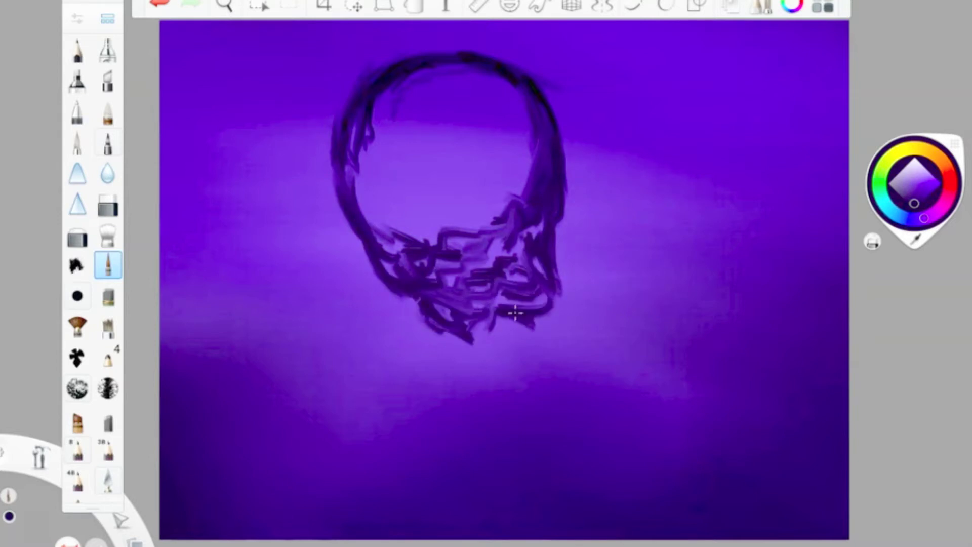
# Draw a narrow neck below the jaw and sloping shoulders reaching the canvas's bottom edge.
pyautogui.moveTo(554, 283); pyautogui.dragTo(511, 405)
pyautogui.moveTo(420, 304)
pyautogui.mouseDown()
pyautogui.moveTo(466, 400)
pyautogui.moveTo(458, 370)
pyautogui.mouseUp()
pyautogui.moveTo(433, 324); pyautogui.dragTo(456, 385)
pyautogui.moveTo(522, 317)
pyautogui.mouseDown()
pyautogui.moveTo(468, 365)
pyautogui.moveTo(478, 362)
pyautogui.mouseUp()
pyautogui.click(108, 19)
pyautogui.click(477, 403)
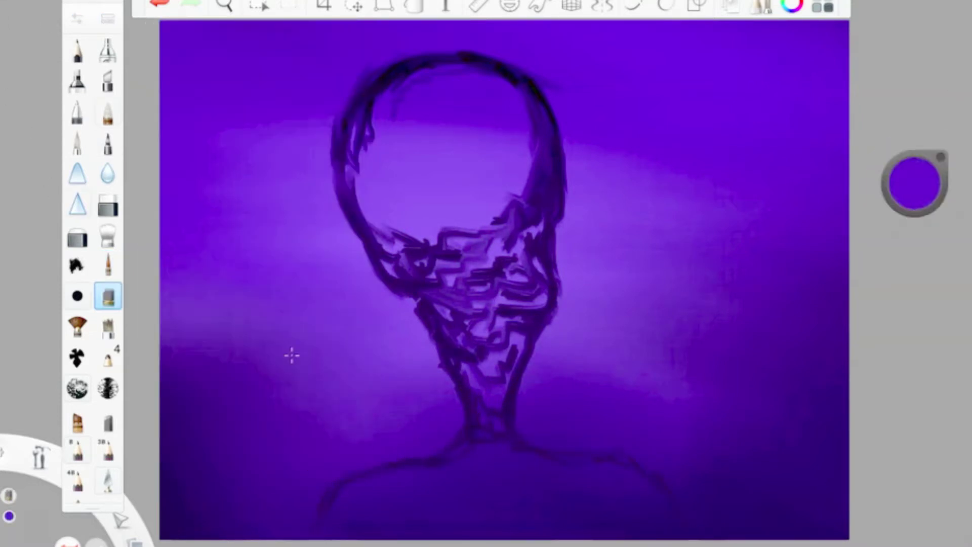
# Fill the torso inside the shoulder outline with medium violet and blend it smooth.
pyautogui.click(107, 19)
pyautogui.click(436, 527)
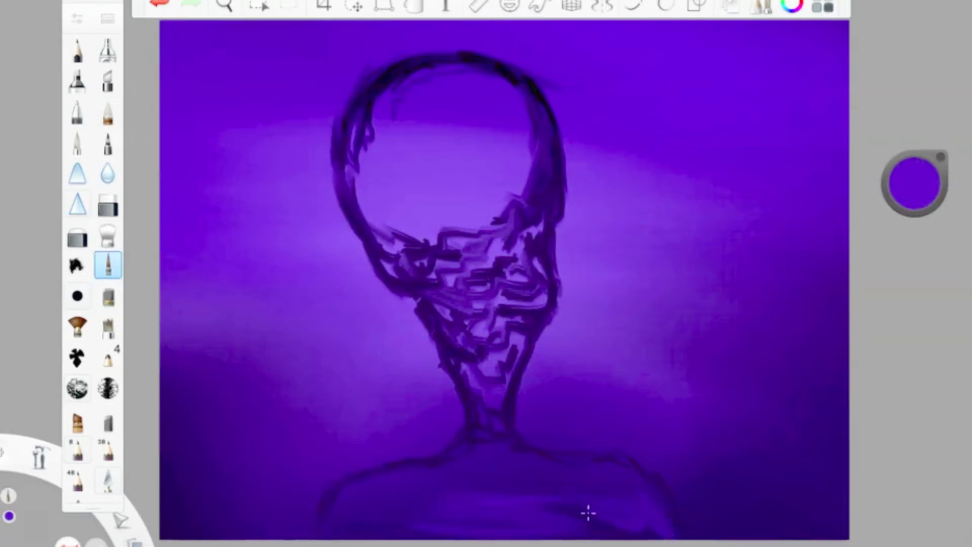
pyautogui.click(108, 235)
pyautogui.click(108, 235)
pyautogui.click(516, 514)
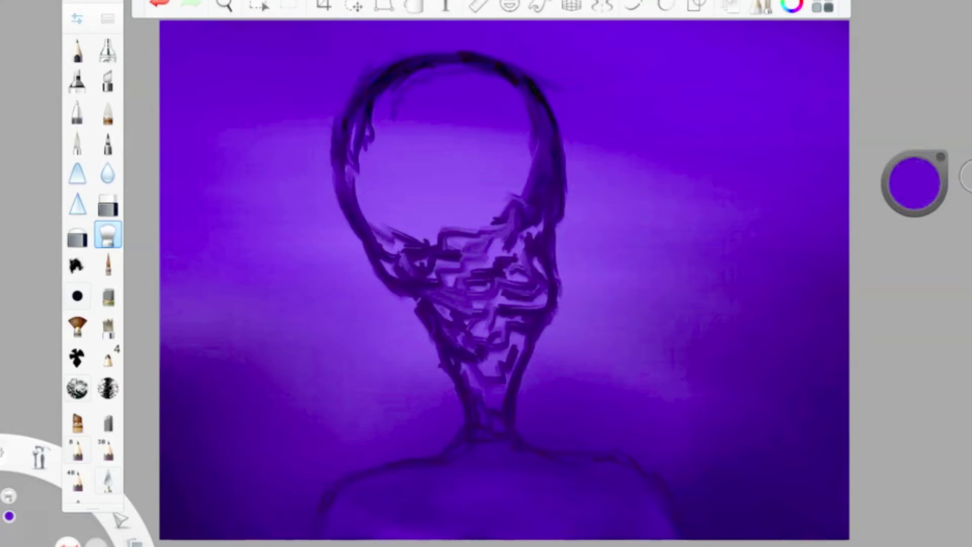
# Set the Small Rigger brush to size 7.9 in black, sharpen the shoulder outline and draw two large round eyes.
pyautogui.click(108, 265)
pyautogui.click(108, 265)
pyautogui.moveTo(175, 229); pyautogui.dragTo(172, 230)
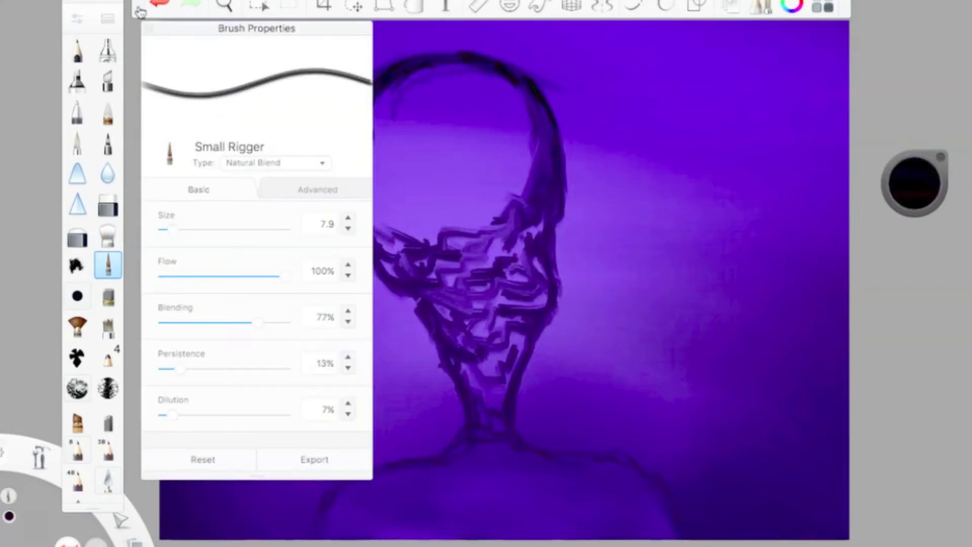
pyautogui.click(140, 11)
pyautogui.moveTo(363, 200)
pyautogui.mouseDown()
pyautogui.moveTo(373, 256)
pyautogui.moveTo(516, 248)
pyautogui.moveTo(405, 304)
pyautogui.moveTo(349, 148)
pyautogui.moveTo(432, 173)
pyautogui.moveTo(418, 221)
pyautogui.mouseUp()
pyautogui.moveTo(359, 211)
pyautogui.mouseDown()
pyautogui.moveTo(361, 150)
pyautogui.moveTo(438, 150)
pyautogui.moveTo(443, 207)
pyautogui.mouseUp()
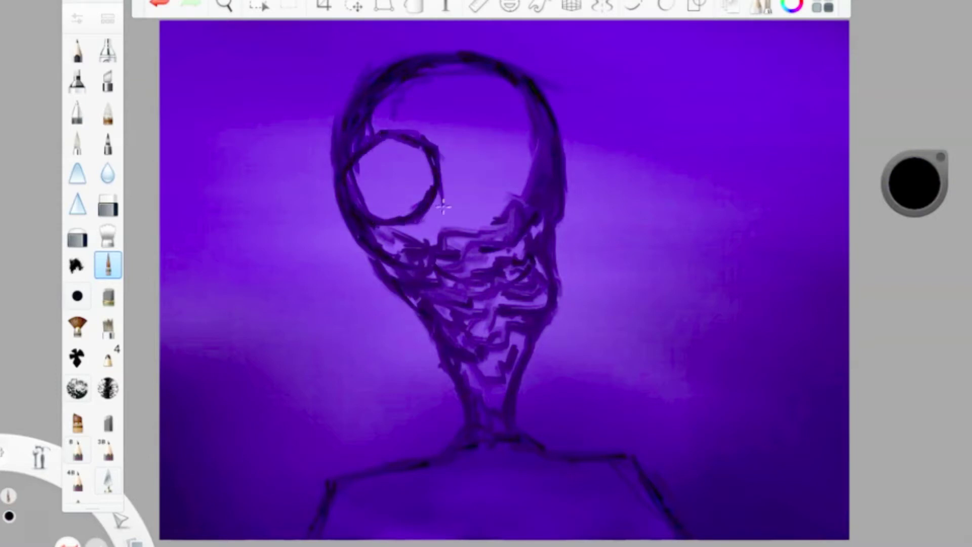
pyautogui.moveTo(491, 119); pyautogui.dragTo(538, 115)
pyautogui.moveTo(484, 196); pyautogui.dragTo(501, 202)
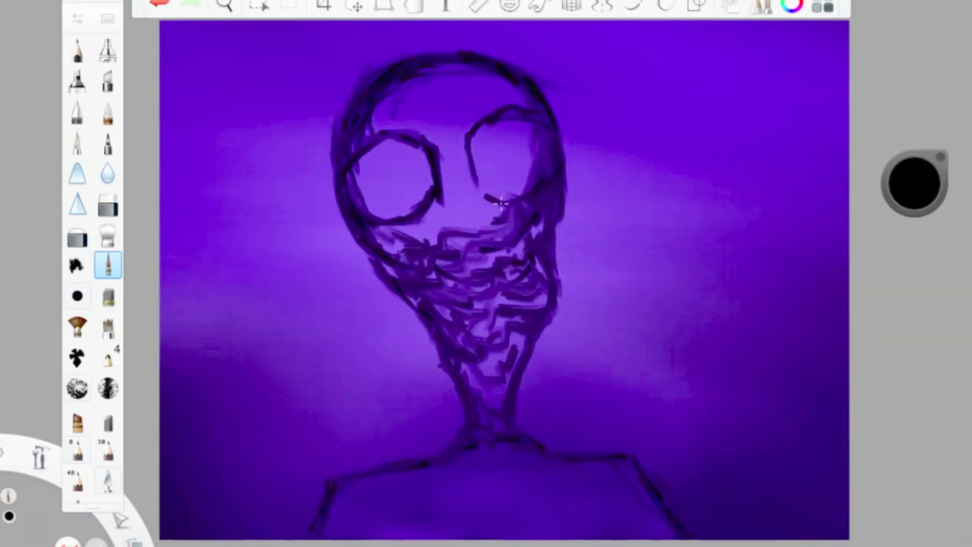
# Reinforce the side of the head, the jaw and the neck with bolder black contour strokes.
pyautogui.moveTo(562, 128)
pyautogui.mouseDown()
pyautogui.moveTo(568, 156)
pyautogui.moveTo(550, 261)
pyautogui.mouseUp()
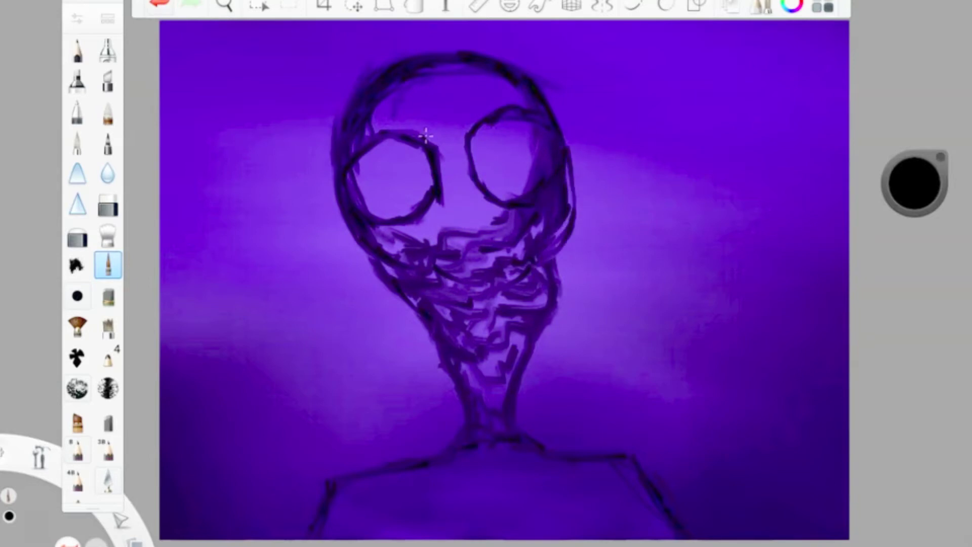
pyautogui.moveTo(433, 320); pyautogui.dragTo(387, 285)
pyautogui.moveTo(570, 241); pyautogui.dragTo(540, 307)
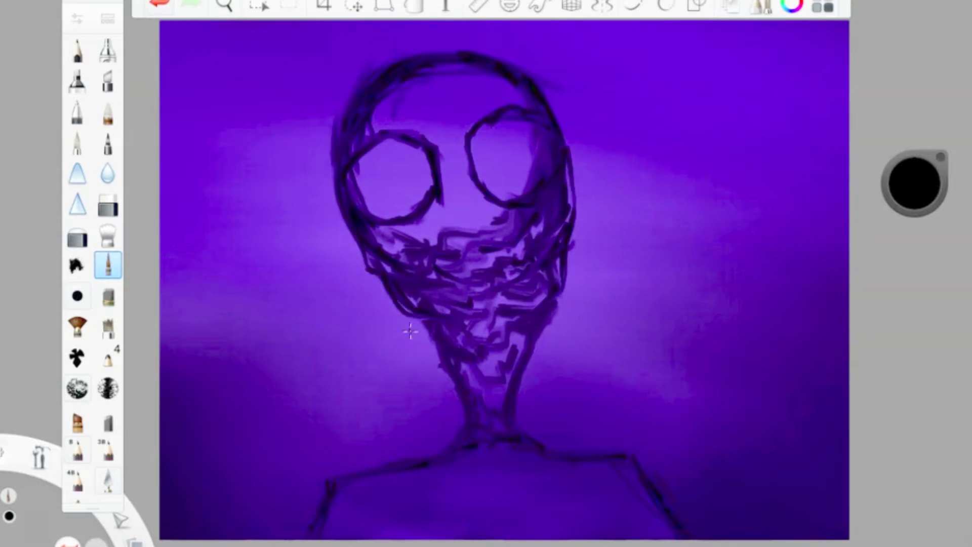
pyautogui.moveTo(557, 146)
pyautogui.mouseDown()
pyautogui.moveTo(571, 222)
pyautogui.moveTo(564, 263)
pyautogui.mouseUp()
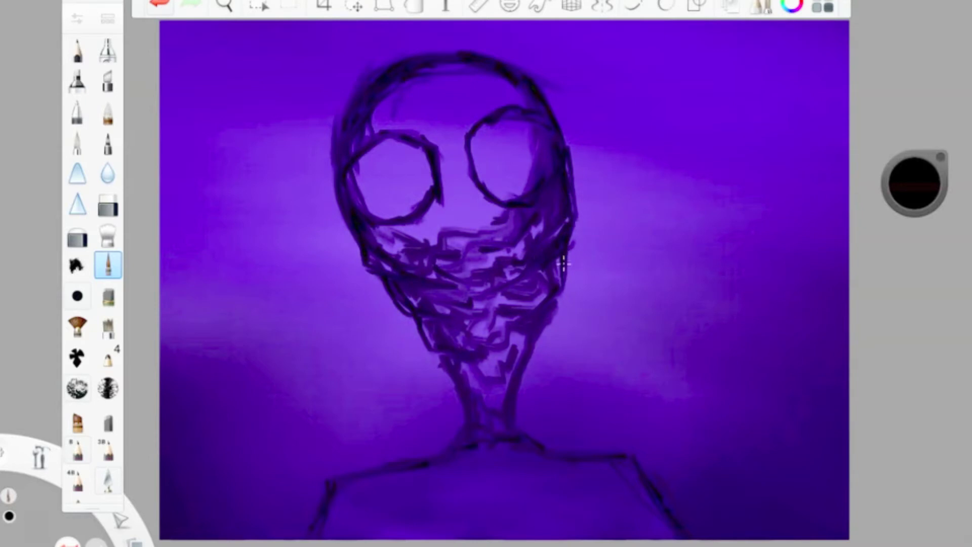
pyautogui.moveTo(386, 276); pyautogui.dragTo(408, 323)
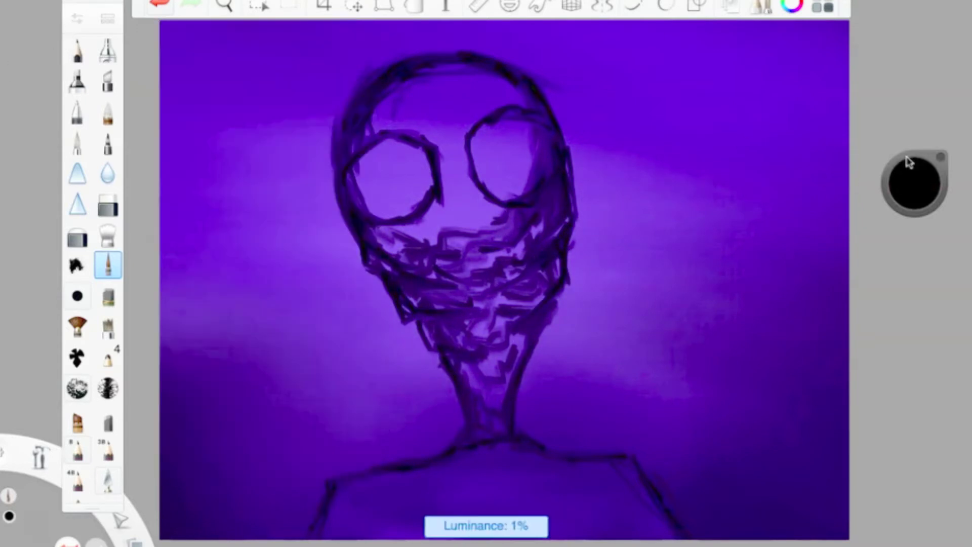
# Shade the lower face folds and the neck with dark indigo strokes.
pyautogui.click(911, 183)
pyautogui.click(917, 207)
pyautogui.moveTo(544, 202); pyautogui.dragTo(506, 268)
pyautogui.moveTo(521, 217); pyautogui.dragTo(468, 258)
pyautogui.moveTo(555, 286); pyautogui.dragTo(506, 314)
pyautogui.moveTo(363, 229); pyautogui.dragTo(383, 261)
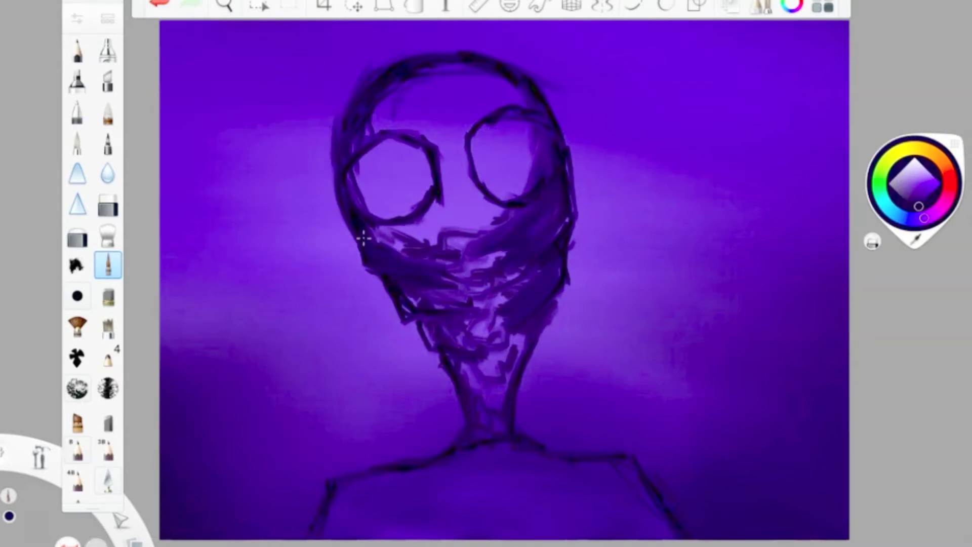
pyautogui.moveTo(419, 293)
pyautogui.mouseDown()
pyautogui.moveTo(403, 297)
pyautogui.moveTo(430, 329)
pyautogui.moveTo(434, 404)
pyautogui.moveTo(495, 415)
pyautogui.mouseUp()
# Fill the bands of the lower face and the neck with medium blue-violet, covering the light gaps.
pyautogui.moveTo(391, 254); pyautogui.dragTo(436, 234)
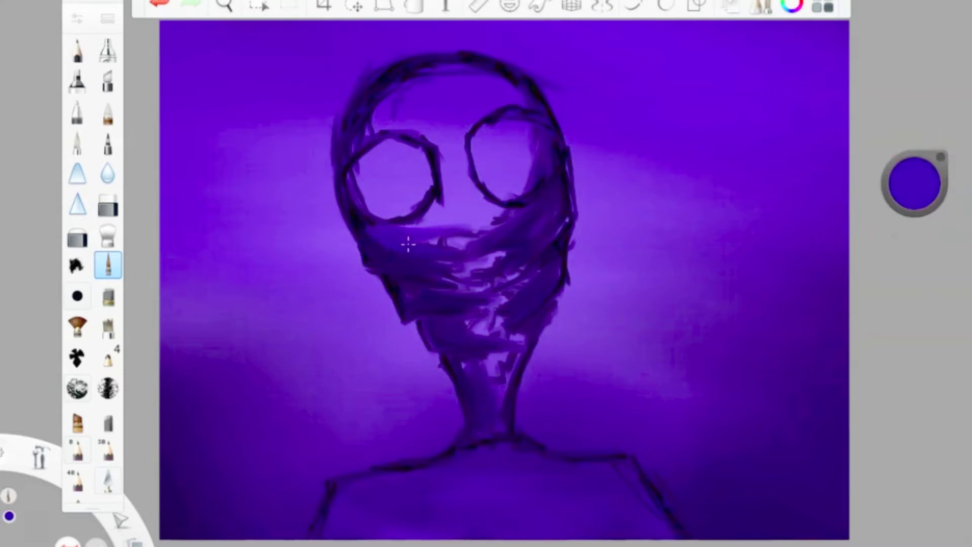
pyautogui.moveTo(504, 247); pyautogui.dragTo(464, 265)
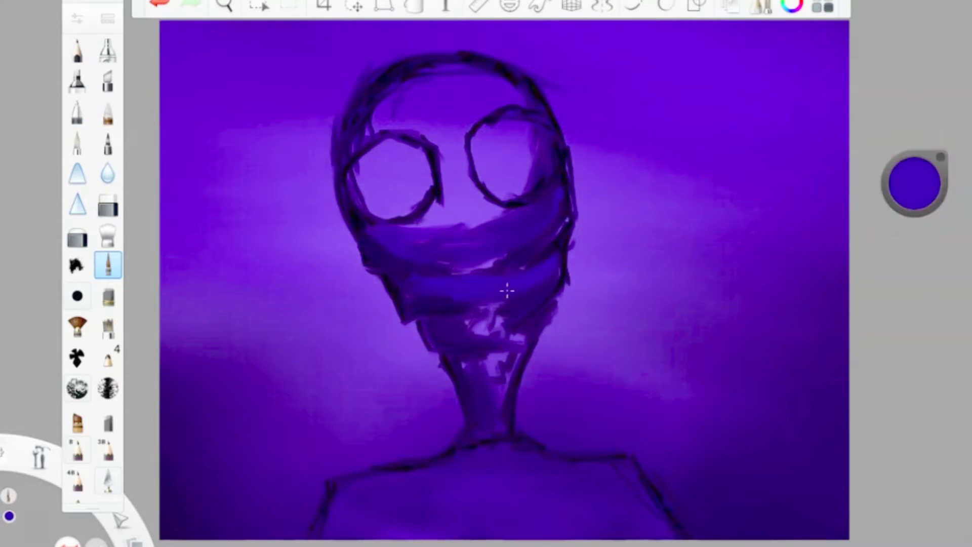
pyautogui.moveTo(435, 322); pyautogui.dragTo(521, 365)
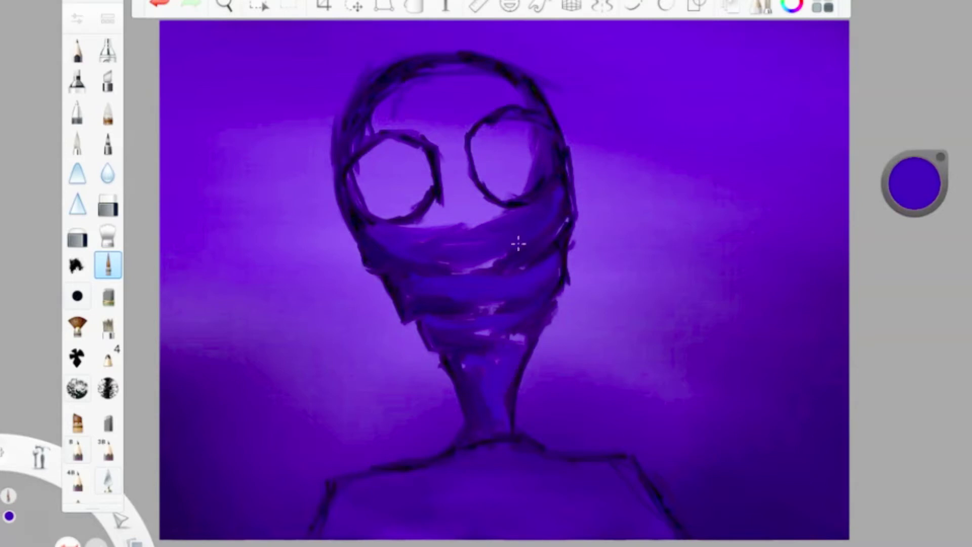
# Shade the torso with dark indigo and sampled purples, and add bright violet highlights to the torso, neck and face folds.
pyautogui.moveTo(929, 172); pyautogui.dragTo(928, 195)
pyautogui.moveTo(551, 463)
pyautogui.mouseDown()
pyautogui.moveTo(614, 463)
pyautogui.moveTo(571, 493)
pyautogui.moveTo(610, 501)
pyautogui.moveTo(458, 532)
pyautogui.mouseUp()
pyautogui.keyDown('alt'); pyautogui.click(444, 470); pyautogui.keyUp('alt')
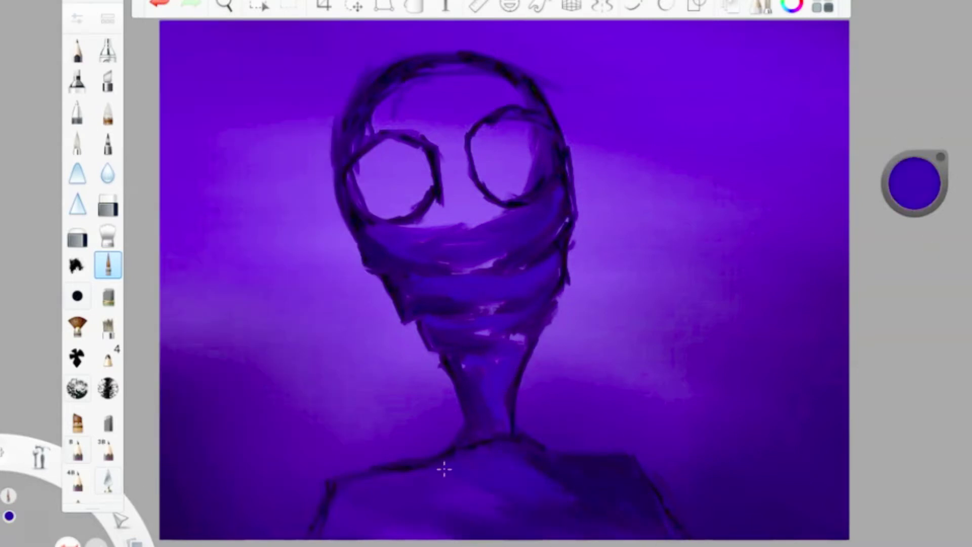
pyautogui.keyDown('alt'); pyautogui.click(584, 465); pyautogui.keyUp('alt')
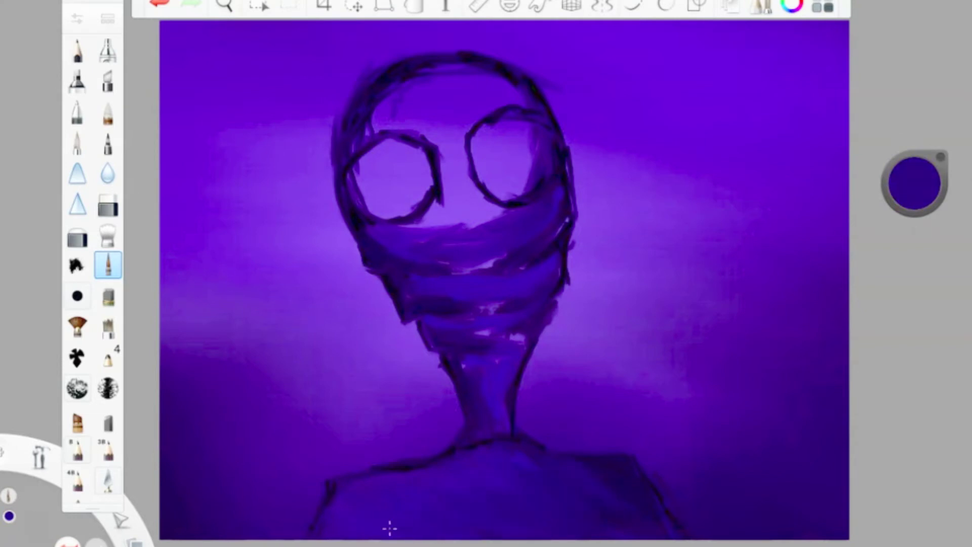
pyautogui.keyDown('alt'); pyautogui.click(464, 503); pyautogui.keyUp('alt')
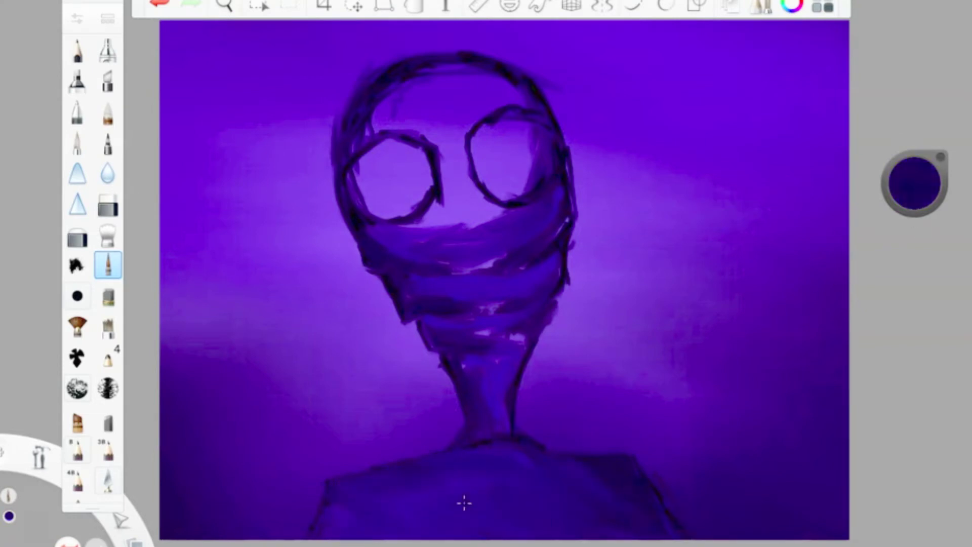
pyautogui.keyDown('alt'); pyautogui.click(441, 473); pyautogui.keyUp('alt')
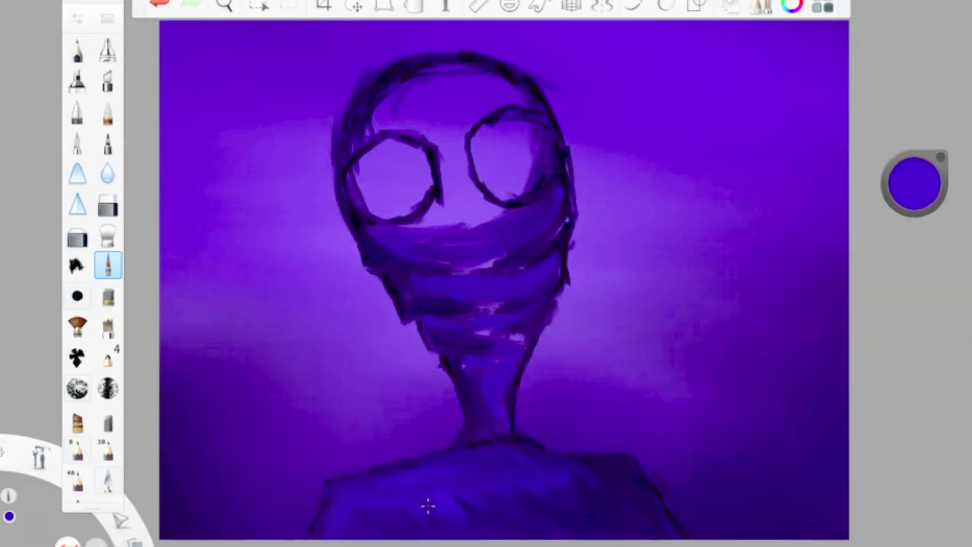
pyautogui.moveTo(375, 511)
pyautogui.mouseDown()
pyautogui.moveTo(332, 489)
pyautogui.moveTo(390, 523)
pyautogui.moveTo(505, 417)
pyautogui.moveTo(527, 218)
pyautogui.moveTo(487, 217)
pyautogui.mouseUp()
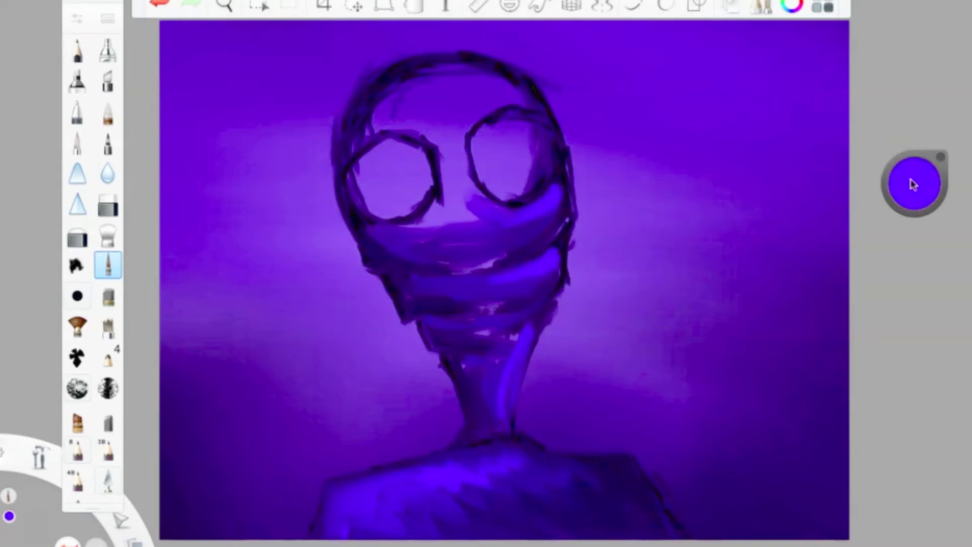
# Fill both round eyes with near-black violet.
pyautogui.moveTo(912, 185); pyautogui.dragTo(905, 369)
pyautogui.moveTo(420, 144)
pyautogui.mouseDown()
pyautogui.moveTo(405, 172)
pyautogui.moveTo(412, 156)
pyautogui.moveTo(357, 202)
pyautogui.moveTo(394, 175)
pyautogui.mouseUp()
pyautogui.moveTo(488, 153)
pyautogui.mouseDown()
pyautogui.moveTo(479, 172)
pyautogui.moveTo(511, 192)
pyautogui.moveTo(488, 137)
pyautogui.moveTo(526, 150)
pyautogui.mouseUp()
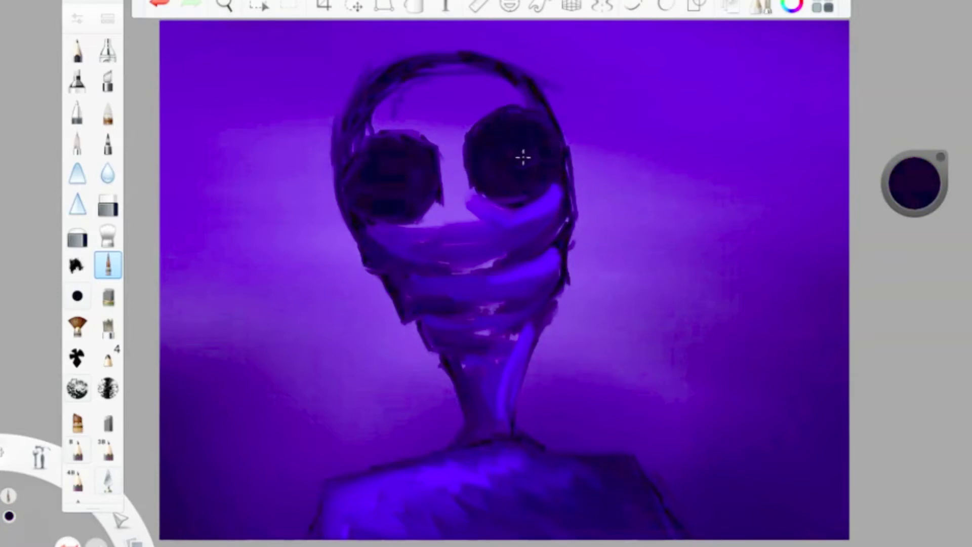
# Draw a long U-shaped nose between the eyes, add stepped edges to the face folds and hatch the torso with dark lines.
pyautogui.click(77, 21)
pyautogui.moveTo(443, 188)
pyautogui.mouseDown()
pyautogui.moveTo(441, 224)
pyautogui.moveTo(466, 163)
pyautogui.mouseUp()
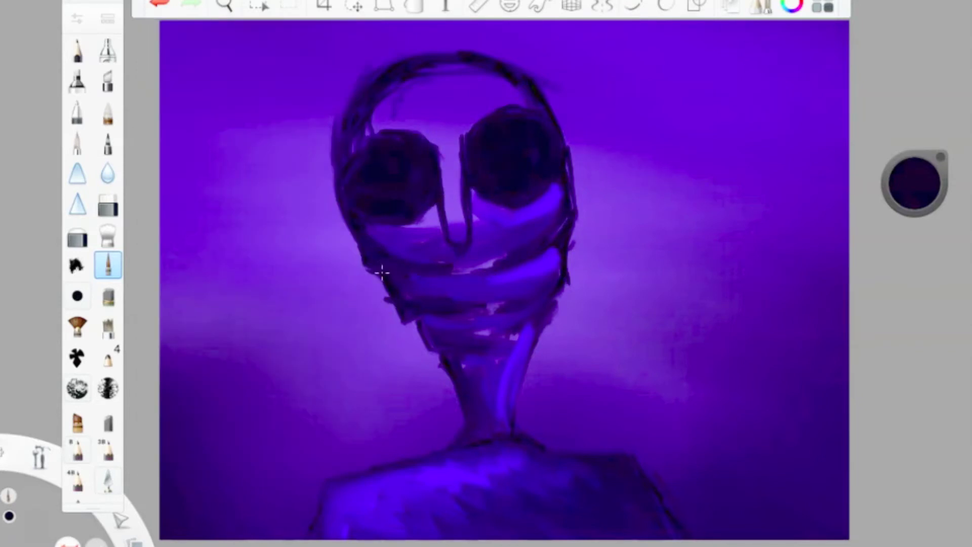
pyautogui.moveTo(574, 171); pyautogui.dragTo(571, 241)
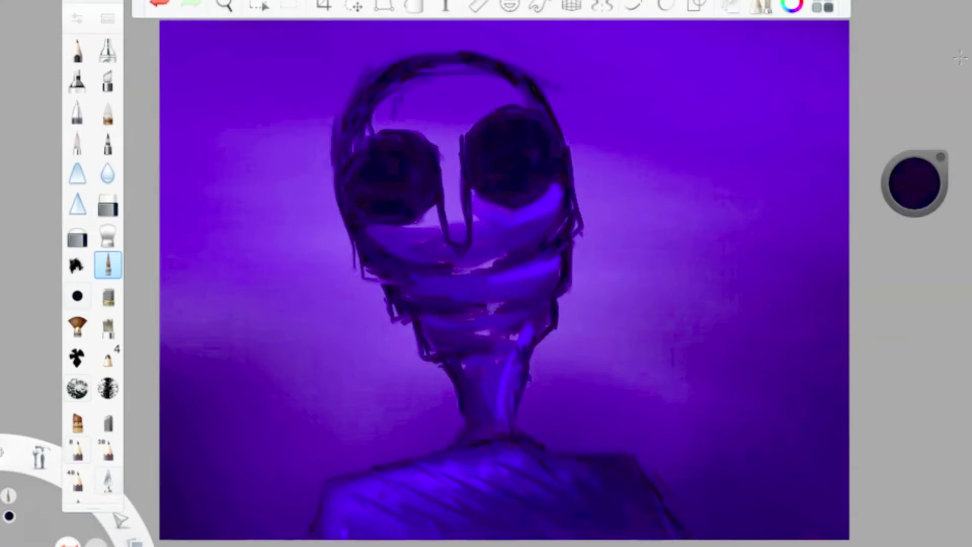
# Sample a brighter purple from the background and add streaked highlights to the torso, neck and face folds.
pyautogui.keyDown('alt'); pyautogui.click(759, 127); pyautogui.keyUp('alt')
pyautogui.click(77, 18)
pyautogui.click(77, 19)
pyautogui.moveTo(368, 490); pyautogui.dragTo(523, 462)
pyautogui.moveTo(526, 334); pyautogui.dragTo(516, 400)
pyautogui.moveTo(545, 261); pyautogui.dragTo(463, 286)
pyautogui.moveTo(557, 185); pyautogui.dragTo(382, 228)
pyautogui.moveTo(443, 223)
pyautogui.mouseDown()
pyautogui.moveTo(419, 274)
pyautogui.moveTo(457, 314)
pyautogui.moveTo(544, 289)
pyautogui.mouseUp()
pyautogui.moveTo(384, 537)
pyautogui.mouseDown()
pyautogui.moveTo(436, 508)
pyautogui.moveTo(529, 499)
pyautogui.mouseUp()
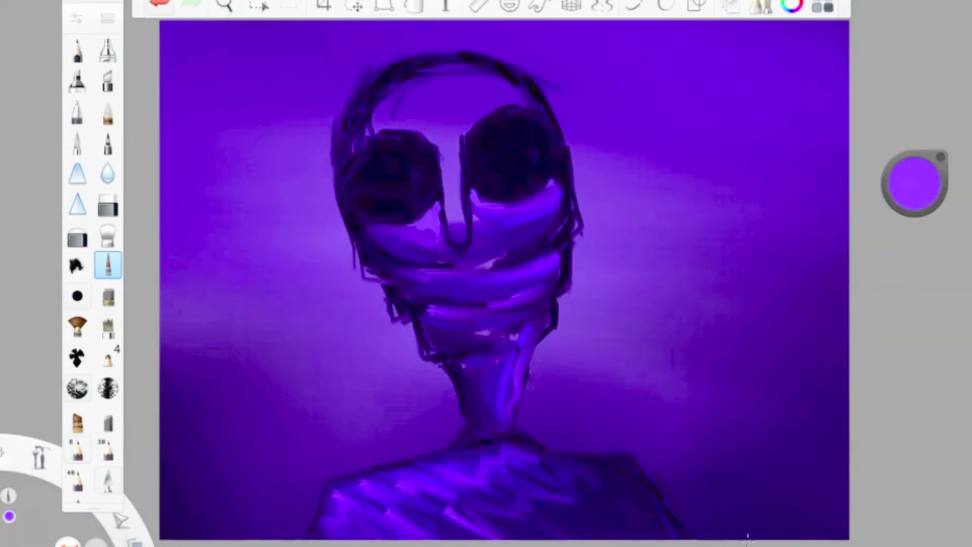
# Thicken the neck and shoulder outlines with near-black strokes.
pyautogui.moveTo(911, 167); pyautogui.dragTo(911, 208)
pyautogui.moveTo(530, 341)
pyautogui.mouseDown()
pyautogui.moveTo(511, 418)
pyautogui.moveTo(446, 372)
pyautogui.mouseUp()
pyautogui.moveTo(433, 453)
pyautogui.mouseDown()
pyautogui.moveTo(556, 458)
pyautogui.moveTo(673, 513)
pyautogui.moveTo(314, 536)
pyautogui.mouseUp()
# Paint a violet ring around the inside edge of each dark eye.
pyautogui.click(889, 185)
pyautogui.click(914, 184)
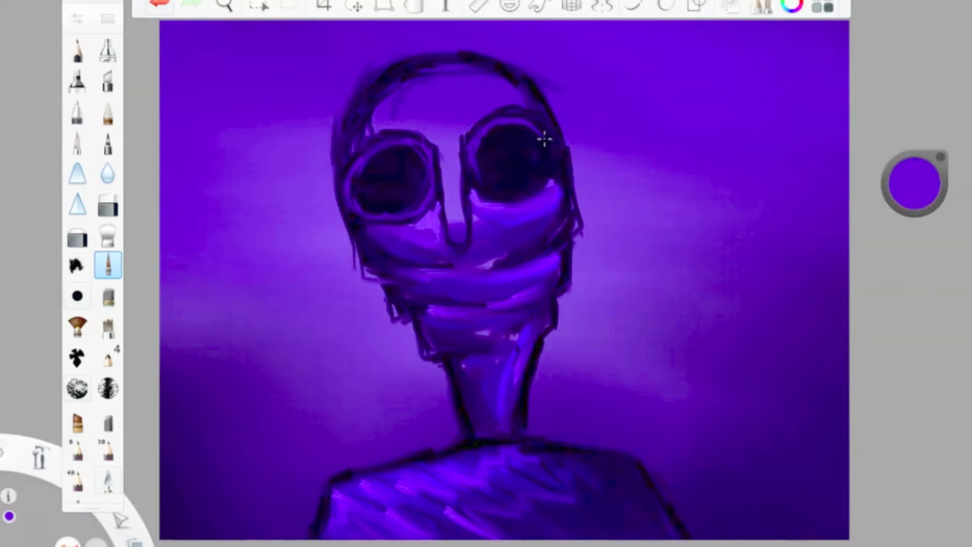
pyautogui.moveTo(529, 124); pyautogui.dragTo(500, 195)
# Fill the left eye with light purple, shade its lower part darker and blend it into a smooth sphere.
pyautogui.moveTo(914, 192); pyautogui.dragTo(914, 167)
pyautogui.click(107, 19)
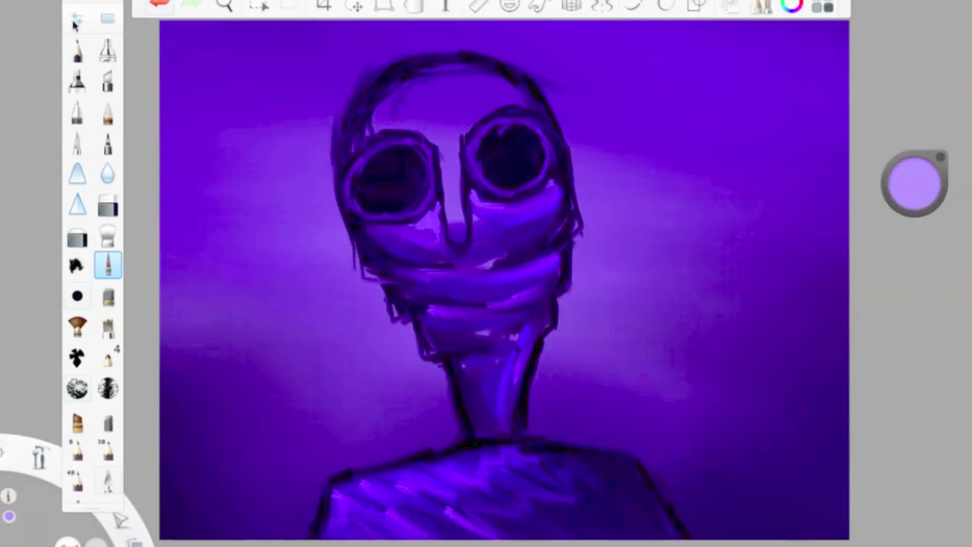
pyautogui.moveTo(418, 152)
pyautogui.mouseDown()
pyautogui.moveTo(384, 148)
pyautogui.moveTo(373, 215)
pyautogui.moveTo(384, 172)
pyautogui.moveTo(387, 191)
pyautogui.moveTo(400, 187)
pyautogui.moveTo(362, 175)
pyautogui.moveTo(400, 170)
pyautogui.mouseUp()
pyautogui.click(108, 234)
pyautogui.moveTo(917, 172); pyautogui.dragTo(916, 208)
pyautogui.click(108, 265)
pyautogui.moveTo(406, 177)
pyautogui.mouseDown()
pyautogui.moveTo(386, 199)
pyautogui.moveTo(400, 167)
pyautogui.moveTo(362, 213)
pyautogui.mouseUp()
pyautogui.click(108, 233)
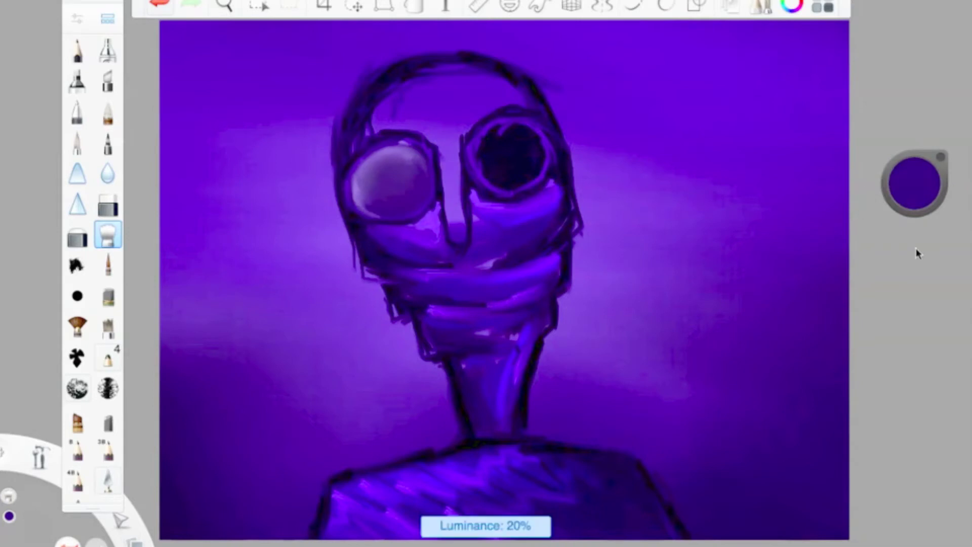
# Shade the lower right part of the left eye with deep purple at 20% luminance and blend it.
pyautogui.moveTo(924, 187); pyautogui.dragTo(922, 259)
pyautogui.click(108, 264)
pyautogui.moveTo(395, 206)
pyautogui.mouseDown()
pyautogui.moveTo(385, 174)
pyautogui.moveTo(362, 172)
pyautogui.mouseUp()
pyautogui.click(107, 234)
# Fill the black right eye with light purple, shade its lower part darker and blend it into a smooth sphere.
pyautogui.moveTo(917, 187); pyautogui.dragTo(906, 37)
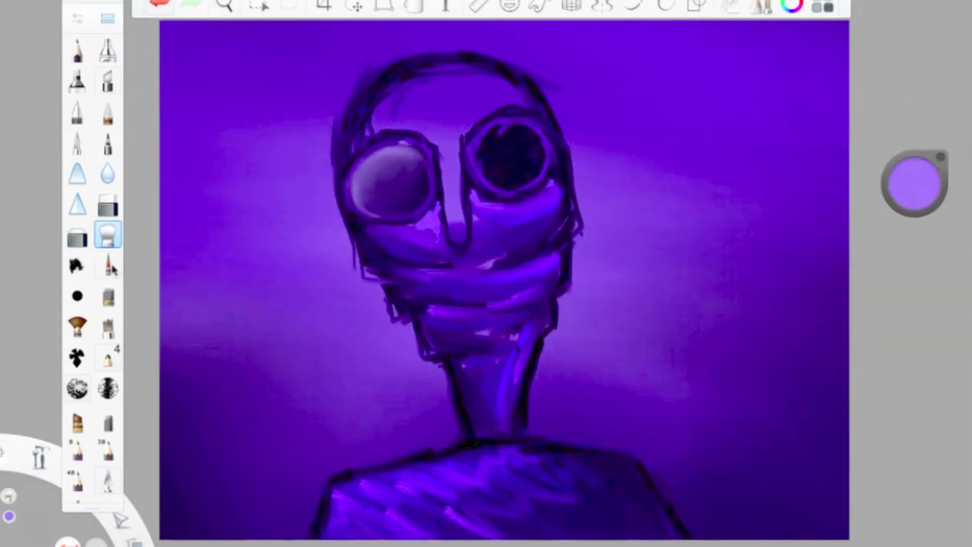
pyautogui.doubleClick(108, 264)
pyautogui.click(500, 141)
pyautogui.moveTo(500, 140)
pyautogui.mouseDown()
pyautogui.moveTo(521, 163)
pyautogui.moveTo(512, 161)
pyautogui.moveTo(514, 178)
pyautogui.mouseUp()
pyautogui.click(108, 234)
pyautogui.moveTo(937, 157); pyautogui.dragTo(931, 357)
pyautogui.click(108, 264)
pyautogui.moveTo(478, 165); pyautogui.dragTo(526, 167)
pyautogui.click(108, 233)
pyautogui.moveTo(917, 182); pyautogui.dragTo(830, 253)
pyautogui.click(108, 265)
pyautogui.moveTo(523, 196); pyautogui.dragTo(525, 163)
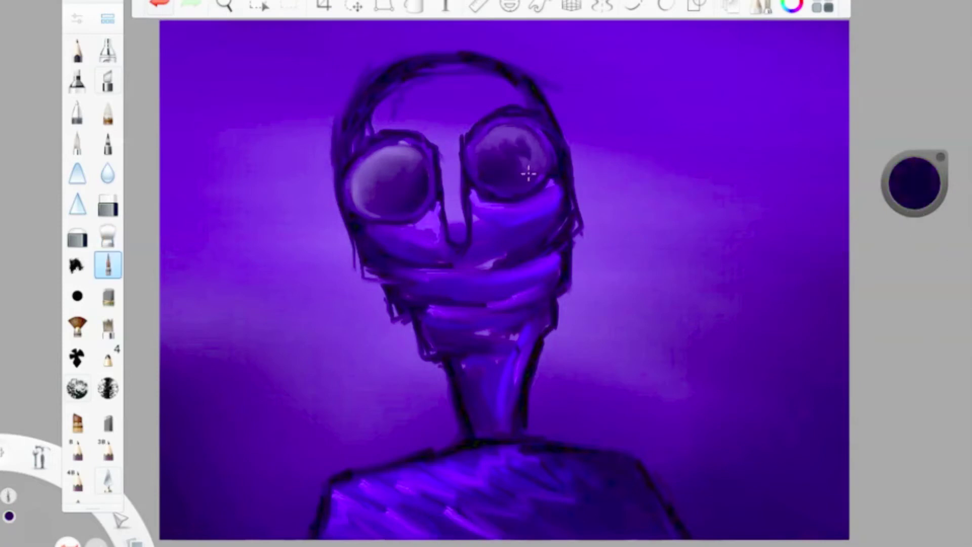
pyautogui.click(108, 234)
# Add a small white highlight dot near the upper outer edge of each eye.
pyautogui.moveTo(916, 184); pyautogui.dragTo(904, 85)
pyautogui.doubleClick(77, 141)
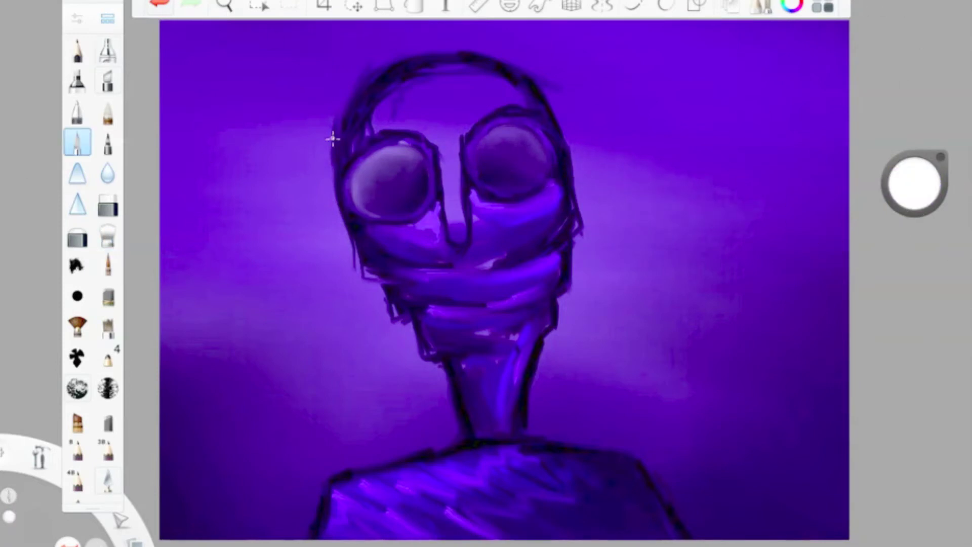
pyautogui.scroll(-10, 232, 373)
pyautogui.click(215, 429)
pyautogui.click(183, 191)
pyautogui.click(366, 166)
# Paint a soft dark pupil in the middle of each eye.
pyautogui.moveTo(914, 172); pyautogui.dragTo(914, 213)
pyautogui.click(108, 265)
pyautogui.moveTo(376, 178); pyautogui.dragTo(387, 188)
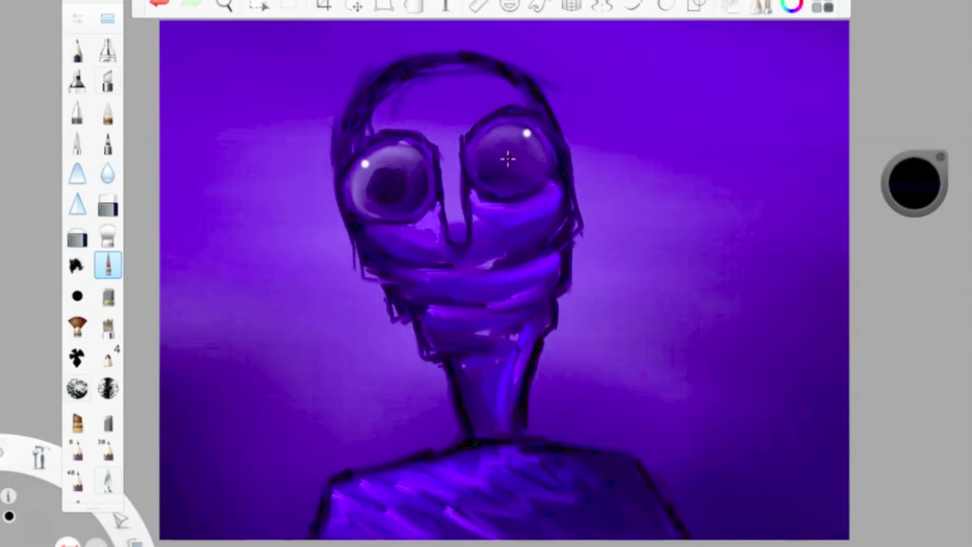
pyautogui.moveTo(506, 156)
pyautogui.mouseDown()
pyautogui.moveTo(524, 163)
pyautogui.moveTo(507, 167)
pyautogui.mouseUp()
# Paint a bright red spot inside each dark pupil and soften it.
pyautogui.click(914, 183)
pyautogui.click(911, 139)
pyautogui.moveTo(389, 182); pyautogui.dragTo(383, 192)
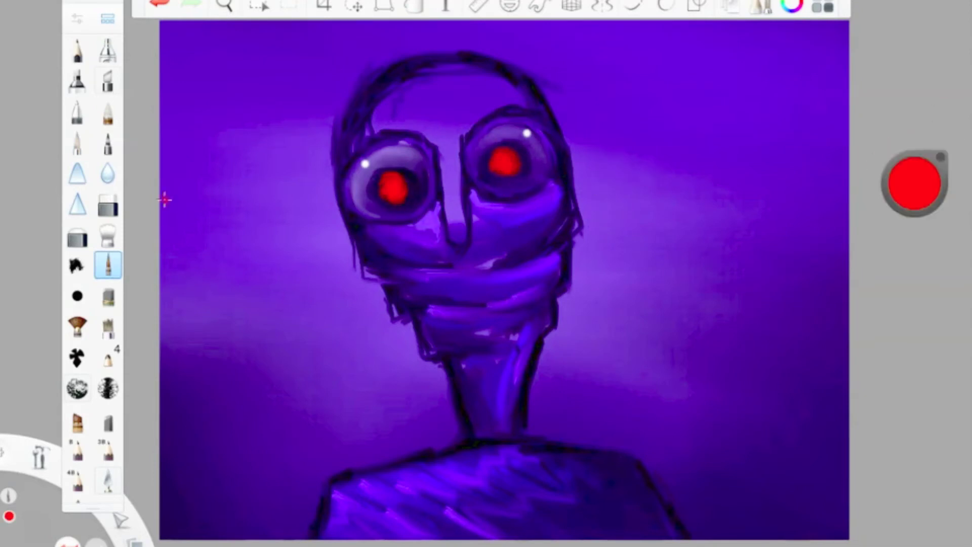
pyautogui.doubleClick(108, 234)
pyautogui.click(390, 187)
# Paint a thin near-black cross over each red pupil, shaping the red into a four-pointed form.
pyautogui.click(915, 183)
pyautogui.click(914, 202)
pyautogui.doubleClick(107, 265)
pyautogui.click(147, 30)
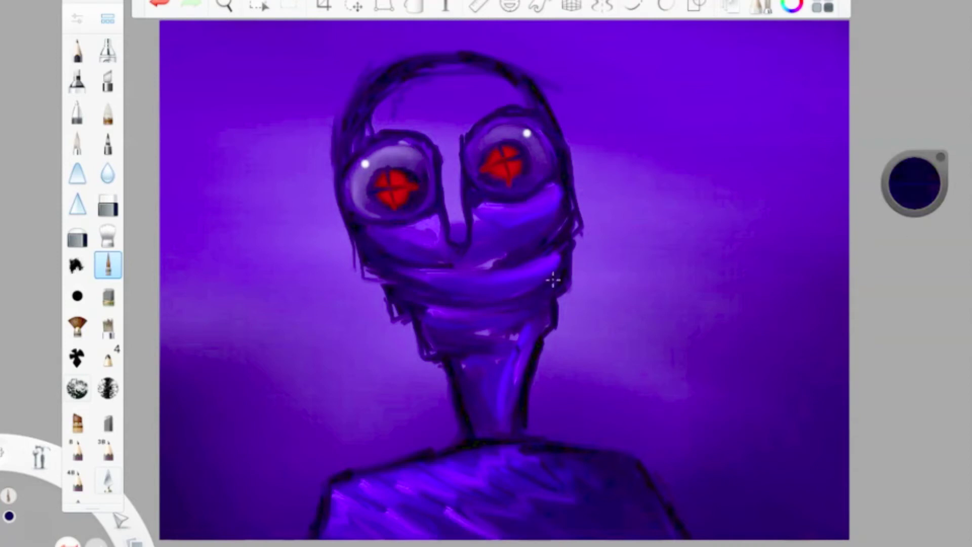
# Outline the pointed corners of a wide grin extending past both sides of the face in dark navy.
pyautogui.moveTo(318, 242); pyautogui.dragTo(357, 253)
pyautogui.moveTo(334, 257); pyautogui.dragTo(367, 267)
pyautogui.moveTo(618, 213); pyautogui.dragTo(574, 235)
pyautogui.moveTo(626, 225)
pyautogui.mouseDown()
pyautogui.moveTo(572, 243)
pyautogui.moveTo(603, 245)
pyautogui.moveTo(590, 288)
pyautogui.mouseUp()
# Fill the curved grin with pale lavender-white from one cheek to the other.
pyautogui.click(913, 184)
pyautogui.click(77, 19)
pyautogui.click(380, 265)
pyautogui.moveTo(374, 261); pyautogui.dragTo(516, 284)
pyautogui.moveTo(399, 274)
pyautogui.mouseDown()
pyautogui.moveTo(567, 261)
pyautogui.moveTo(516, 275)
pyautogui.moveTo(608, 223)
pyautogui.moveTo(488, 280)
pyautogui.moveTo(422, 277)
pyautogui.moveTo(509, 277)
pyautogui.moveTo(577, 251)
pyautogui.mouseUp()
# Divide the grin into upper and lower teeth with thin black lines and dab light red highlights into the pupils.
pyautogui.click(913, 184)
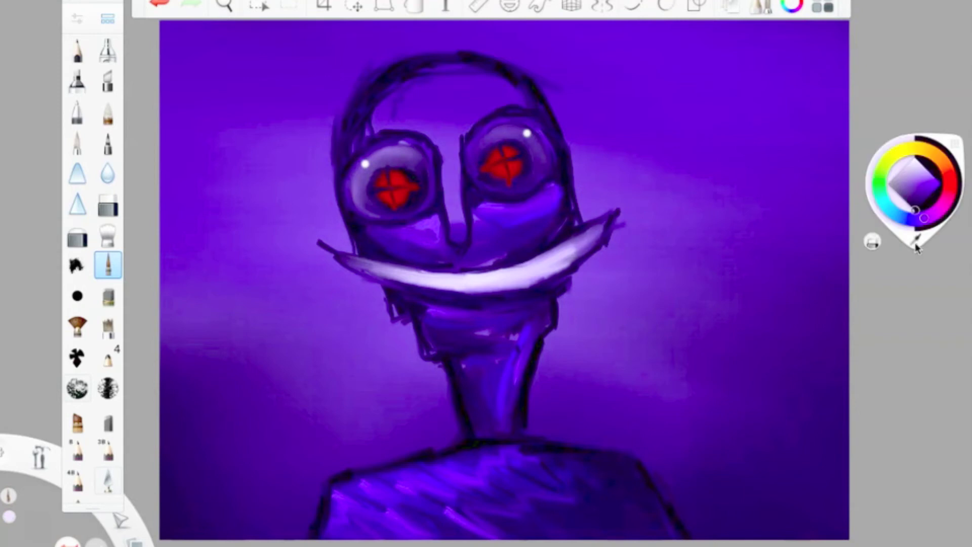
pyautogui.click(77, 18)
pyautogui.click(170, 231)
pyautogui.click(148, 30)
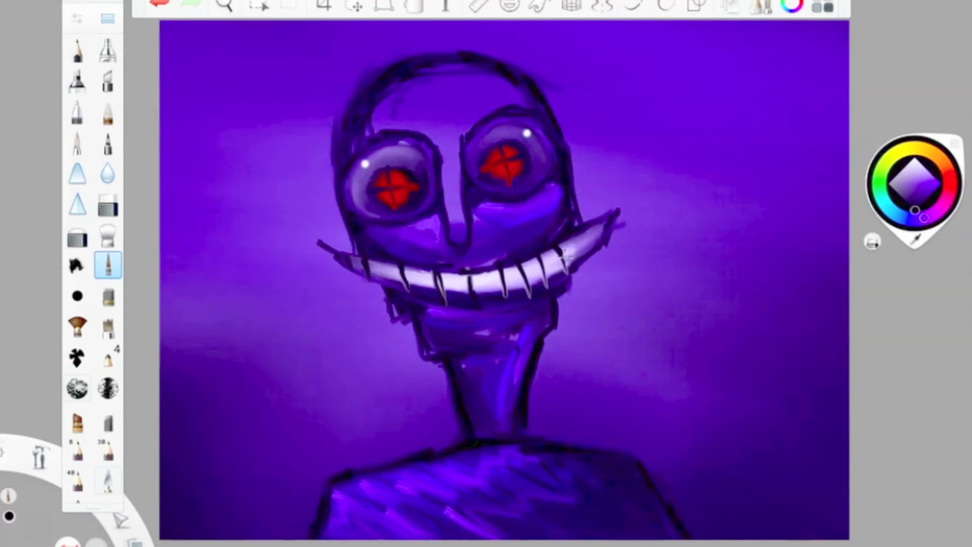
pyautogui.moveTo(386, 274); pyautogui.dragTo(500, 282)
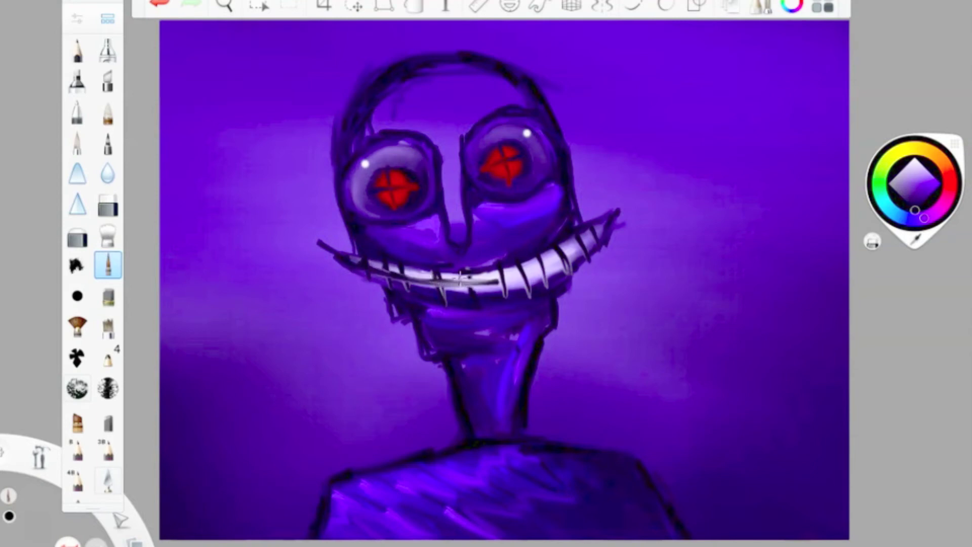
pyautogui.moveTo(567, 263); pyautogui.dragTo(479, 282)
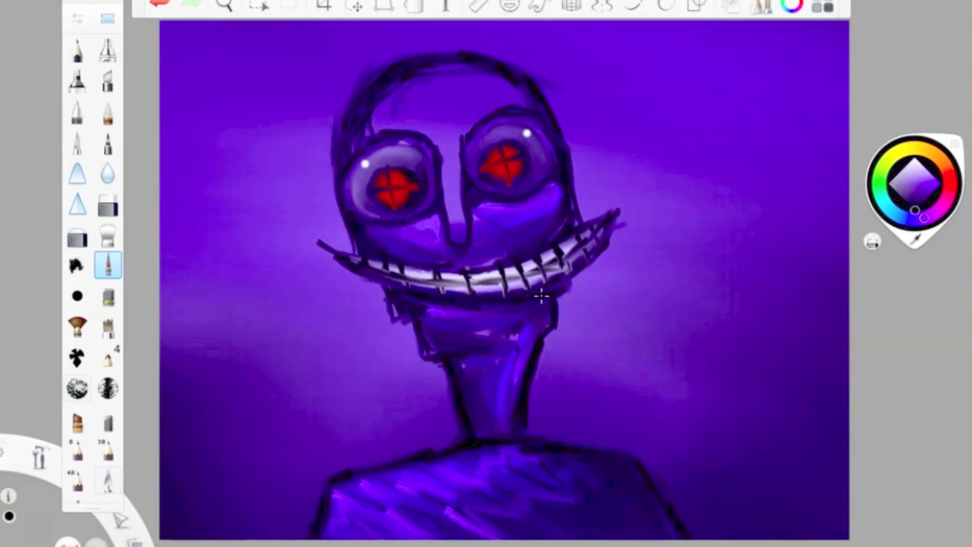
pyautogui.keyDown('alt'); pyautogui.click(396, 177); pyautogui.keyUp('alt')
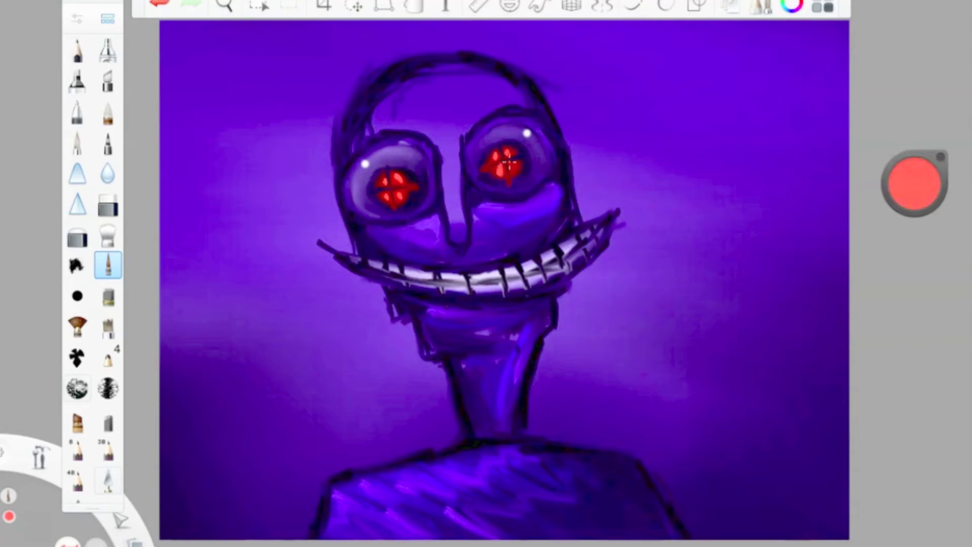
# Draw a dark purple feathered, arrow-like stalk sticking out from each side of the head.
pyautogui.keyDown('alt'); pyautogui.click(602, 414); pyautogui.keyUp('alt')
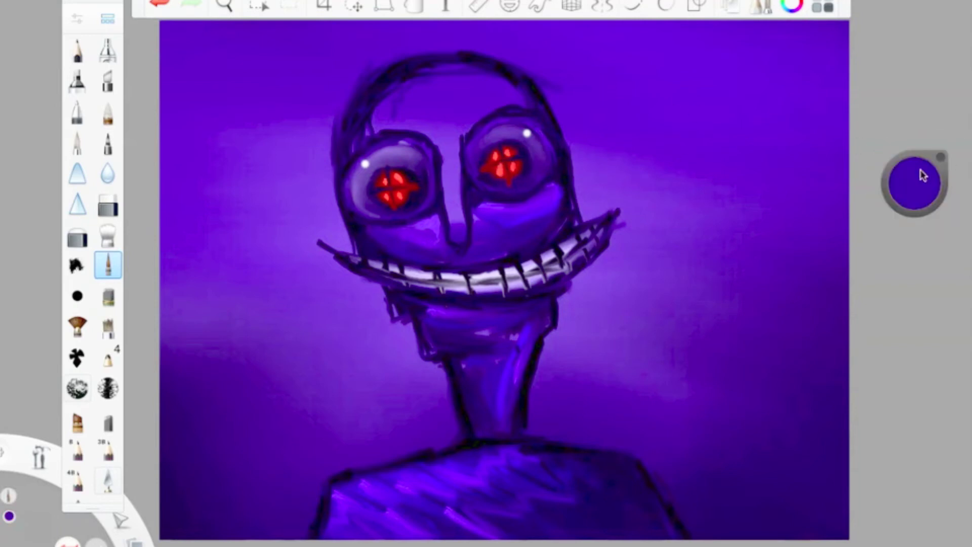
pyautogui.moveTo(225, 161); pyautogui.dragTo(355, 134)
pyautogui.moveTo(287, 131)
pyautogui.mouseDown()
pyautogui.moveTo(250, 170)
pyautogui.moveTo(298, 156)
pyautogui.mouseUp()
pyautogui.moveTo(615, 77); pyautogui.dragTo(668, 55)
pyautogui.moveTo(587, 83); pyautogui.dragTo(653, 48)
# Add dark red strokes along the left stalk and down the left edge of the head.
pyautogui.press('c')
pyautogui.moveTo(339, 213)
pyautogui.mouseDown()
pyautogui.moveTo(336, 142)
pyautogui.moveTo(243, 195)
pyautogui.mouseUp()
pyautogui.keyDown('alt'); pyautogui.click(339, 147); pyautogui.keyUp('alt')
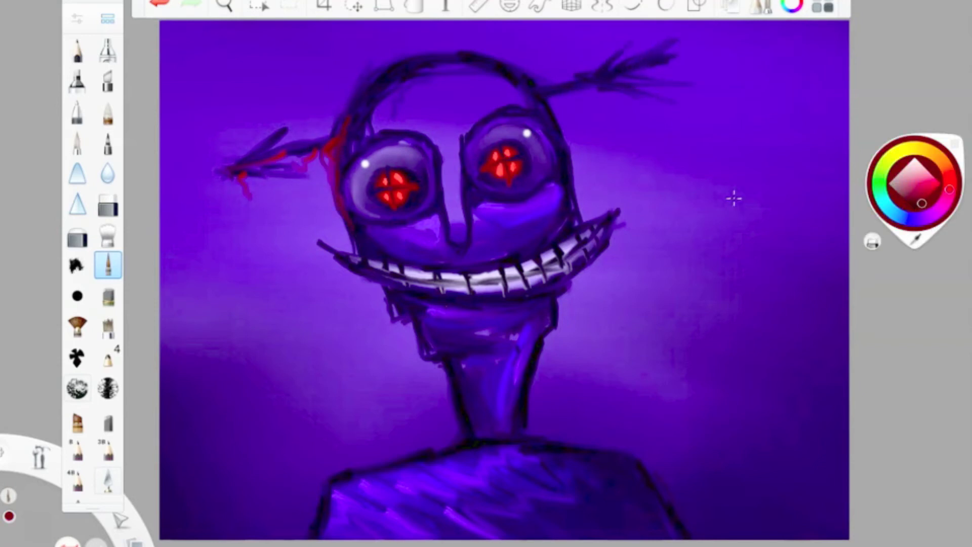
# Draw long, thick black lines from both corners of the grin down to the shoulders.
pyautogui.moveTo(914, 185); pyautogui.dragTo(914, 209)
pyautogui.moveTo(321, 244)
pyautogui.mouseDown()
pyautogui.moveTo(314, 300)
pyautogui.moveTo(323, 248)
pyautogui.moveTo(318, 389)
pyautogui.mouseUp()
pyautogui.moveTo(636, 202)
pyautogui.mouseDown()
pyautogui.moveTo(642, 364)
pyautogui.moveTo(661, 472)
pyautogui.mouseUp()
pyautogui.click(108, 265)
pyautogui.moveTo(175, 236); pyautogui.dragTo(180, 236)
pyautogui.click(317, 238)
pyautogui.moveTo(314, 293)
pyautogui.mouseDown()
pyautogui.moveTo(330, 256)
pyautogui.moveTo(324, 423)
pyautogui.mouseUp()
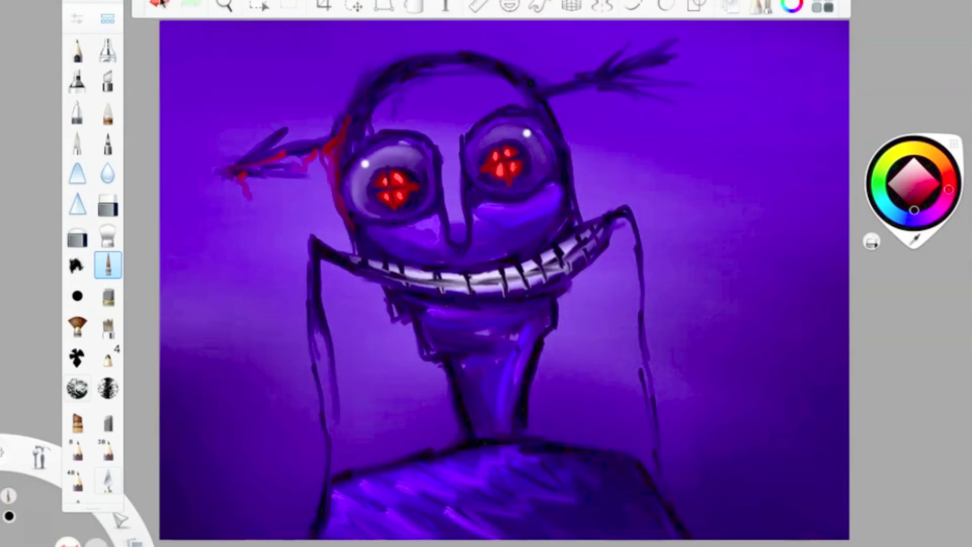
pyautogui.moveTo(319, 314); pyautogui.dragTo(327, 475)
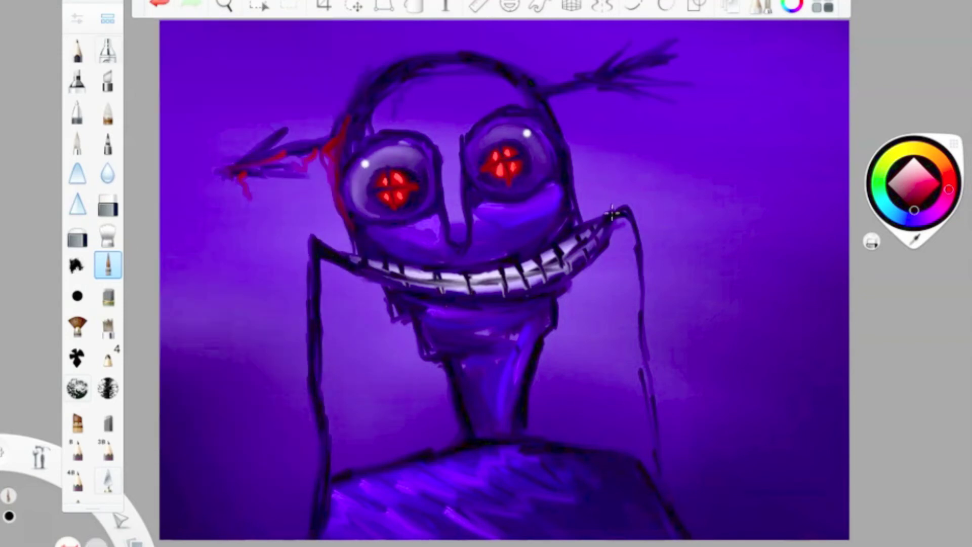
pyautogui.moveTo(613, 207); pyautogui.dragTo(664, 519)
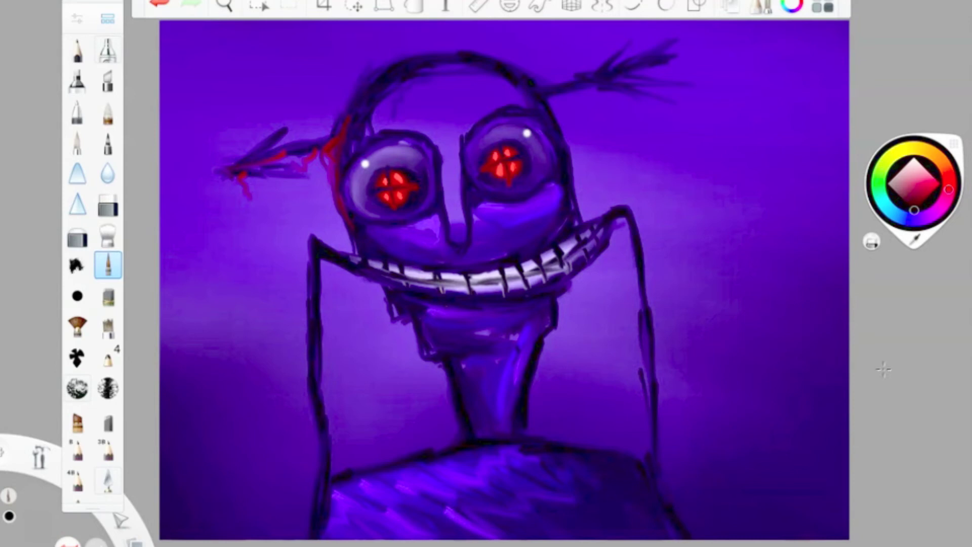
# Add bent black outer lines outside the two long lines to form narrow, angular limbs.
pyautogui.moveTo(314, 239)
pyautogui.mouseDown()
pyautogui.moveTo(281, 301)
pyautogui.moveTo(276, 539)
pyautogui.mouseUp()
pyautogui.moveTo(658, 234)
pyautogui.mouseDown()
pyautogui.moveTo(657, 363)
pyautogui.moveTo(674, 322)
pyautogui.moveTo(704, 498)
pyautogui.mouseUp()
pyautogui.hotkey('ctrl', 'z')
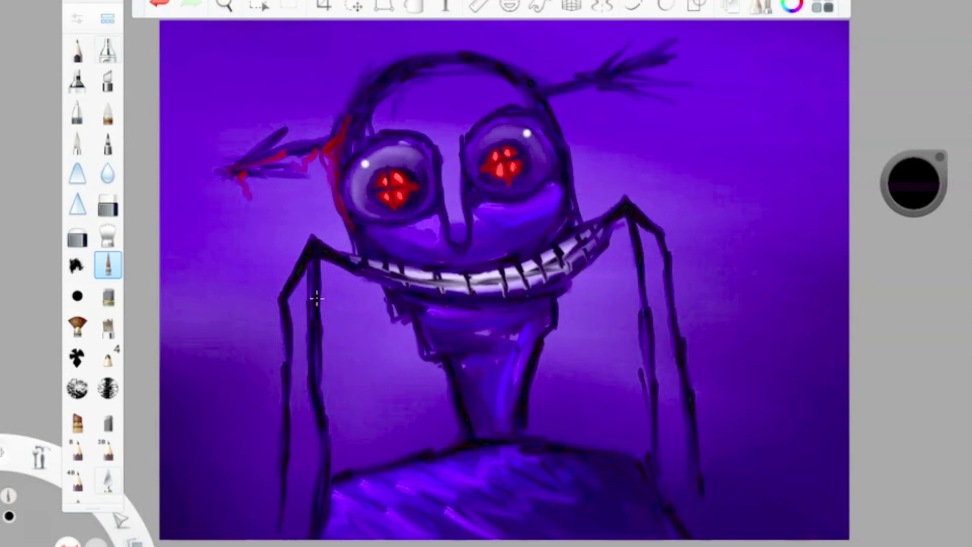
# Thicken the black outlines of the chin folds, neck sides and neck base.
pyautogui.moveTo(385, 292); pyautogui.dragTo(420, 344)
pyautogui.moveTo(557, 302)
pyautogui.mouseDown()
pyautogui.moveTo(439, 376)
pyautogui.moveTo(518, 366)
pyautogui.moveTo(527, 410)
pyautogui.mouseUp()
pyautogui.moveTo(434, 349); pyautogui.dragTo(468, 448)
pyautogui.moveTo(456, 448); pyautogui.dragTo(559, 450)
# Fill both narrow limbs with magenta-purple.
pyautogui.click(914, 182)
pyautogui.click(939, 208)
pyautogui.click(924, 200)
pyautogui.moveTo(298, 273)
pyautogui.mouseDown()
pyautogui.moveTo(288, 310)
pyautogui.moveTo(302, 323)
pyautogui.moveTo(310, 427)
pyautogui.moveTo(306, 536)
pyautogui.mouseUp()
pyautogui.moveTo(630, 212); pyautogui.dragTo(655, 287)
pyautogui.moveTo(685, 476)
pyautogui.mouseDown()
pyautogui.moveTo(688, 521)
pyautogui.moveTo(683, 348)
pyautogui.mouseUp()
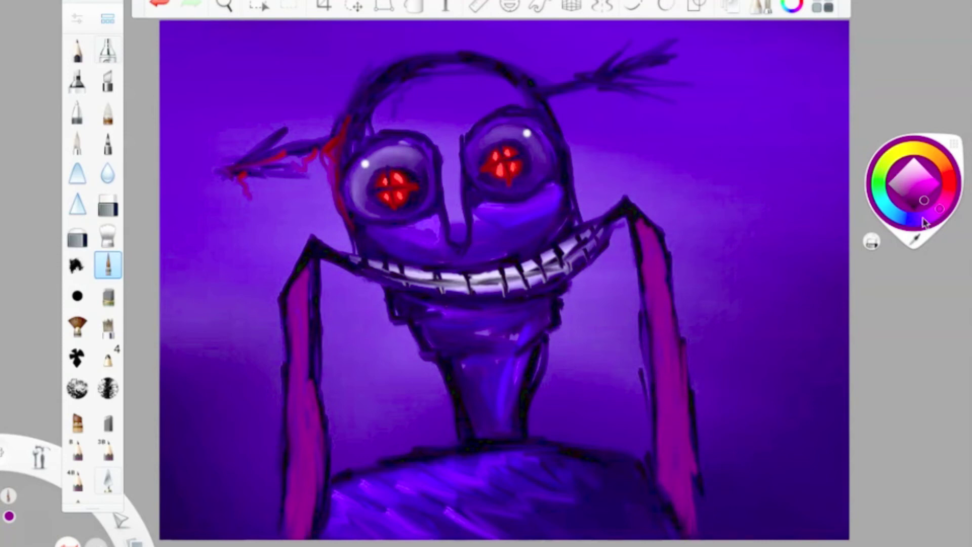
# Streak bright magenta highlights down the length of both limbs.
pyautogui.moveTo(633, 216)
pyautogui.mouseDown()
pyautogui.moveTo(658, 370)
pyautogui.moveTo(656, 475)
pyautogui.moveTo(681, 507)
pyautogui.mouseUp()
pyautogui.moveTo(312, 261); pyautogui.dragTo(309, 379)
pyautogui.moveTo(307, 339); pyautogui.dragTo(315, 509)
pyautogui.moveTo(309, 536); pyautogui.dragTo(307, 419)
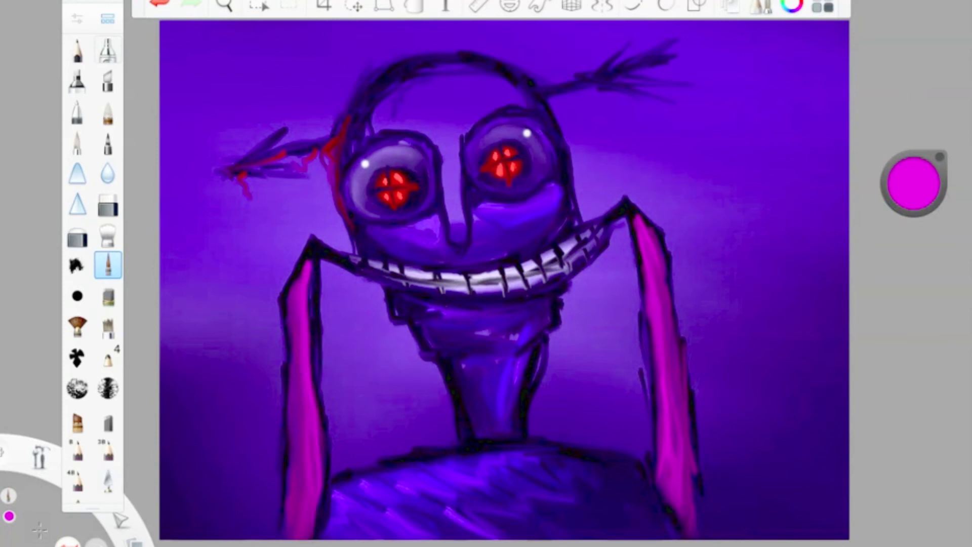
pyautogui.moveTo(304, 292); pyautogui.dragTo(320, 527)
pyautogui.moveTo(641, 239); pyautogui.dragTo(659, 373)
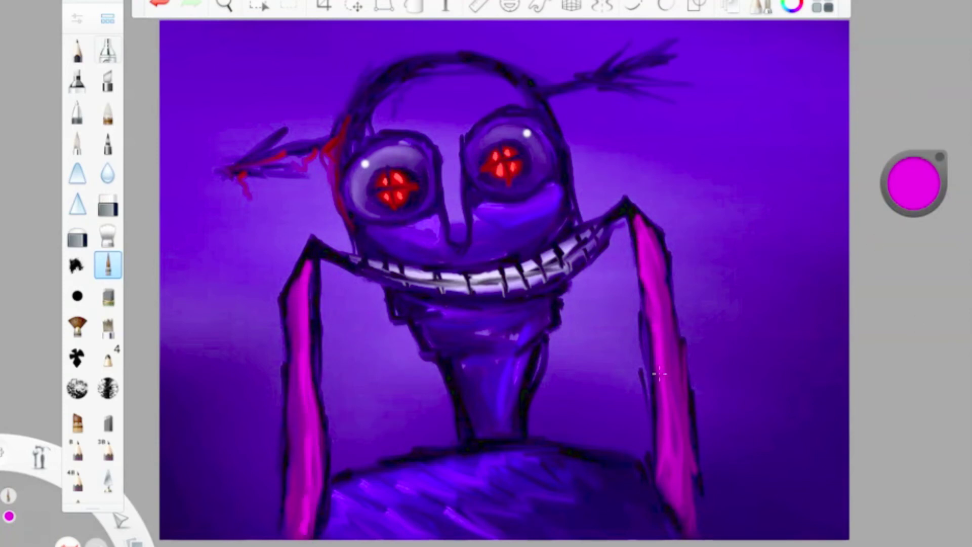
# Shade both magenta limbs with darker plum and purple streaks.
pyautogui.moveTo(902, 184); pyautogui.dragTo(904, 212)
pyautogui.moveTo(645, 230); pyautogui.dragTo(658, 400)
pyautogui.moveTo(680, 382); pyautogui.dragTo(691, 468)
pyautogui.moveTo(298, 286); pyautogui.dragTo(303, 531)
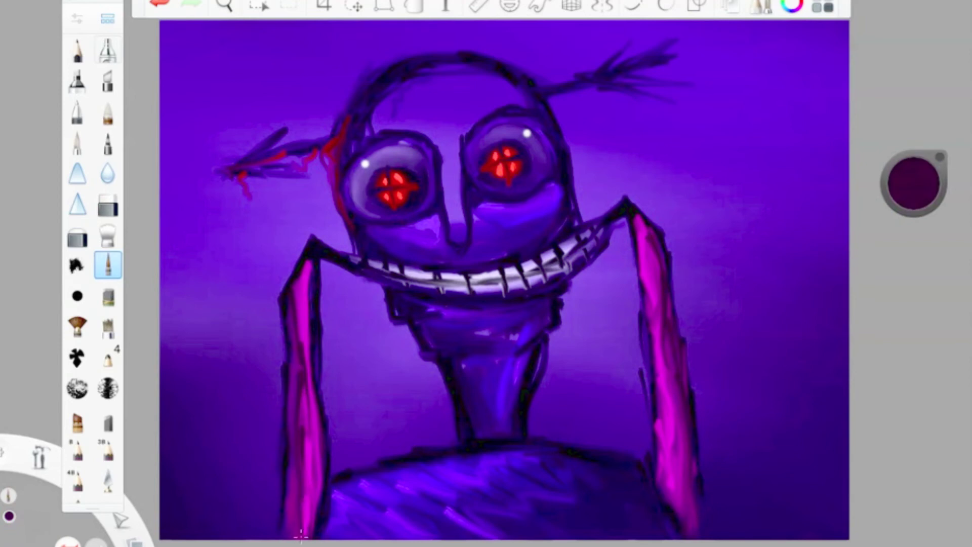
pyautogui.moveTo(291, 293); pyautogui.dragTo(306, 521)
pyautogui.moveTo(660, 286); pyautogui.dragTo(689, 512)
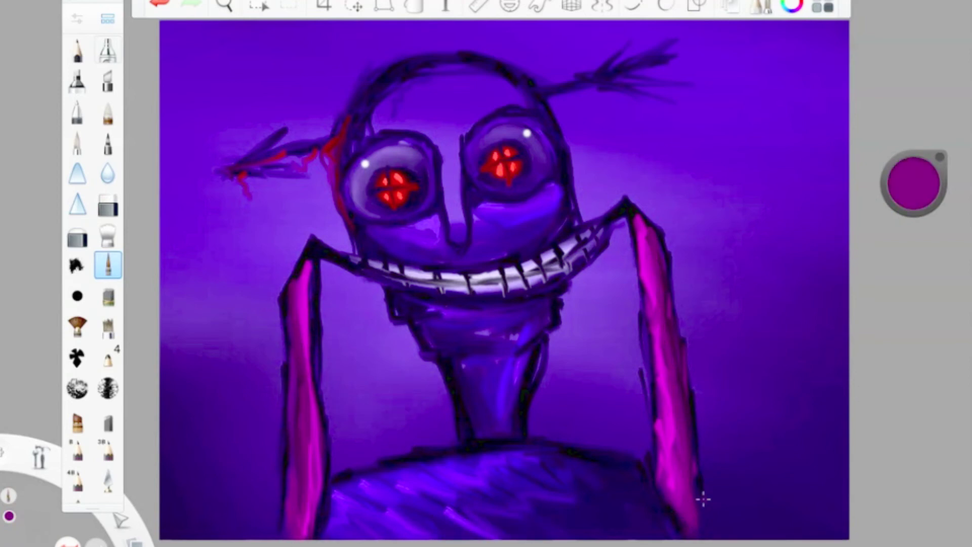
# Draw a black vertical line down the middle of the torso from the neck base.
pyautogui.moveTo(917, 185); pyautogui.dragTo(917, 215)
pyautogui.moveTo(491, 453); pyautogui.dragTo(495, 539)
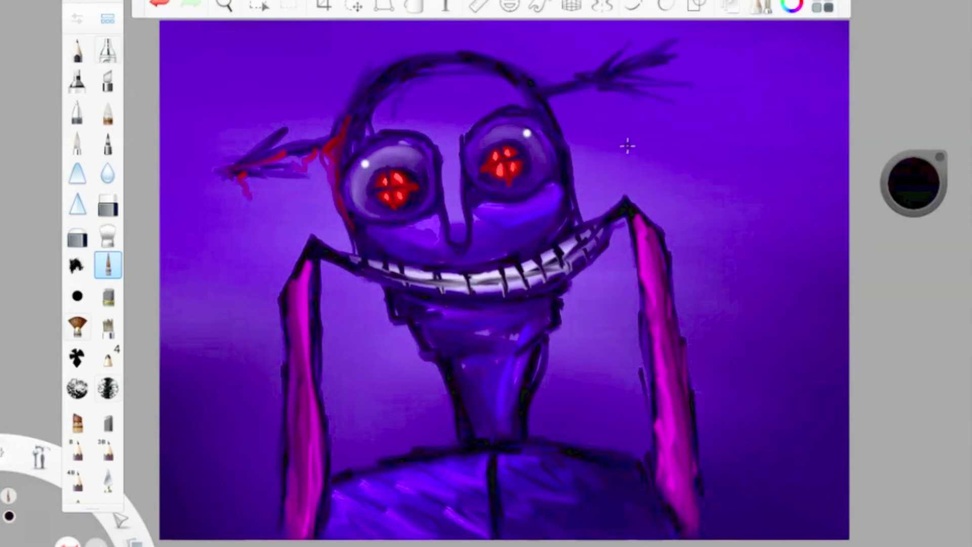
# Paint the forehead and the nose bridge with light purple strokes.
pyautogui.moveTo(914, 195); pyautogui.dragTo(914, 167)
pyautogui.click(77, 18)
pyautogui.click(77, 18)
pyautogui.moveTo(455, 243)
pyautogui.mouseDown()
pyautogui.moveTo(451, 113)
pyautogui.moveTo(471, 101)
pyautogui.moveTo(441, 124)
pyautogui.moveTo(430, 71)
pyautogui.moveTo(364, 129)
pyautogui.moveTo(455, 73)
pyautogui.moveTo(485, 92)
pyautogui.mouseUp()
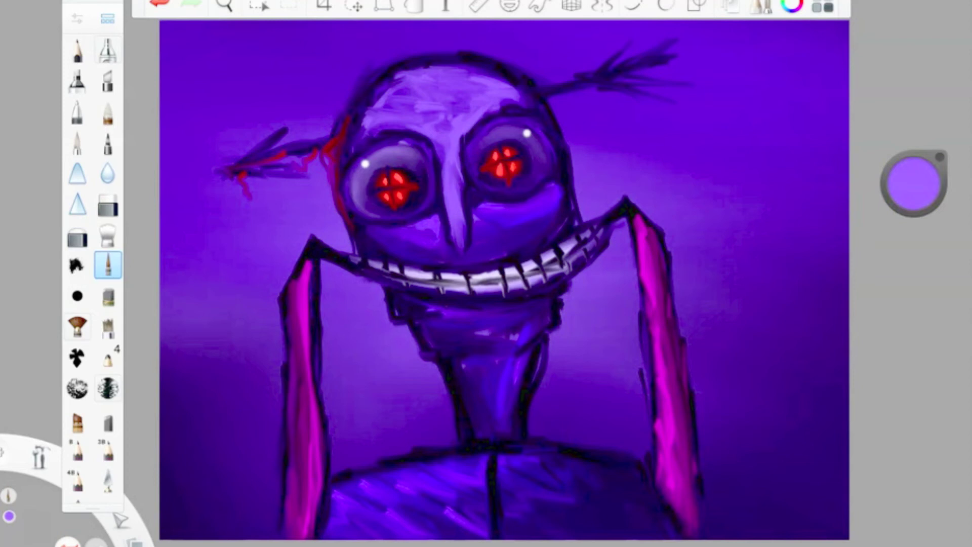
# Thicken the inner outlines of the limbs and the right side of the neck in black.
pyautogui.click(914, 185)
pyautogui.click(913, 209)
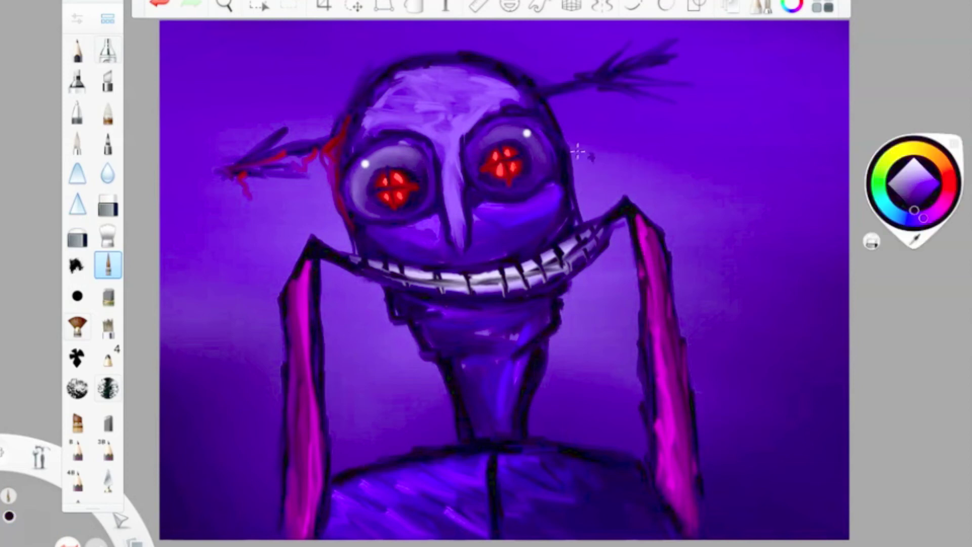
# Shade the nose, brows and left side of the forehead with darker purple.
pyautogui.click(922, 185)
pyautogui.moveTo(446, 233); pyautogui.dragTo(440, 137)
pyautogui.moveTo(416, 167)
pyautogui.mouseDown()
pyautogui.moveTo(385, 86)
pyautogui.moveTo(414, 75)
pyautogui.mouseUp()
pyautogui.moveTo(370, 137)
pyautogui.mouseDown()
pyautogui.moveTo(404, 69)
pyautogui.moveTo(408, 128)
pyautogui.mouseUp()
pyautogui.click(930, 194)
pyautogui.moveTo(445, 248)
pyautogui.mouseDown()
pyautogui.moveTo(457, 158)
pyautogui.moveTo(425, 109)
pyautogui.moveTo(506, 78)
pyautogui.moveTo(460, 147)
pyautogui.mouseUp()
# Blend deep violet over the remaining light patches of the forehead.
pyautogui.click(923, 201)
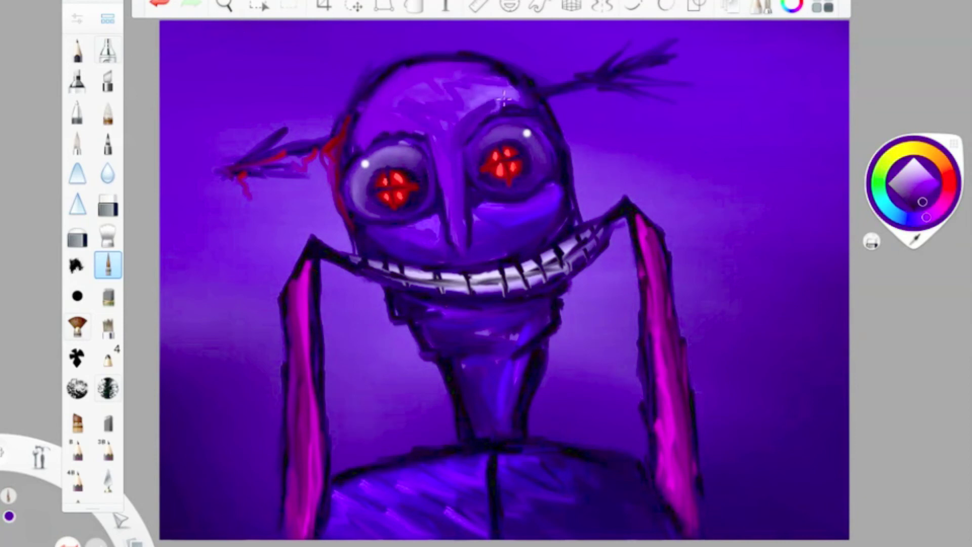
pyautogui.moveTo(516, 76); pyautogui.dragTo(440, 127)
pyautogui.moveTo(465, 73); pyautogui.dragTo(407, 99)
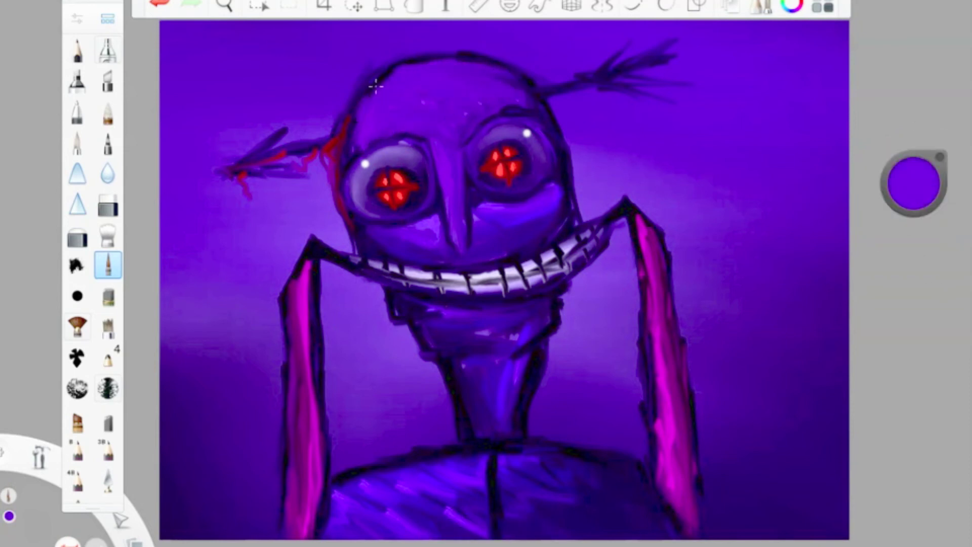
# Darken the left stalk and the top outline of the head with black strokes.
pyautogui.moveTo(914, 182); pyautogui.dragTo(886, 340)
pyautogui.click(107, 265)
pyautogui.moveTo(218, 172)
pyautogui.mouseDown()
pyautogui.moveTo(289, 130)
pyautogui.moveTo(306, 184)
pyautogui.mouseUp()
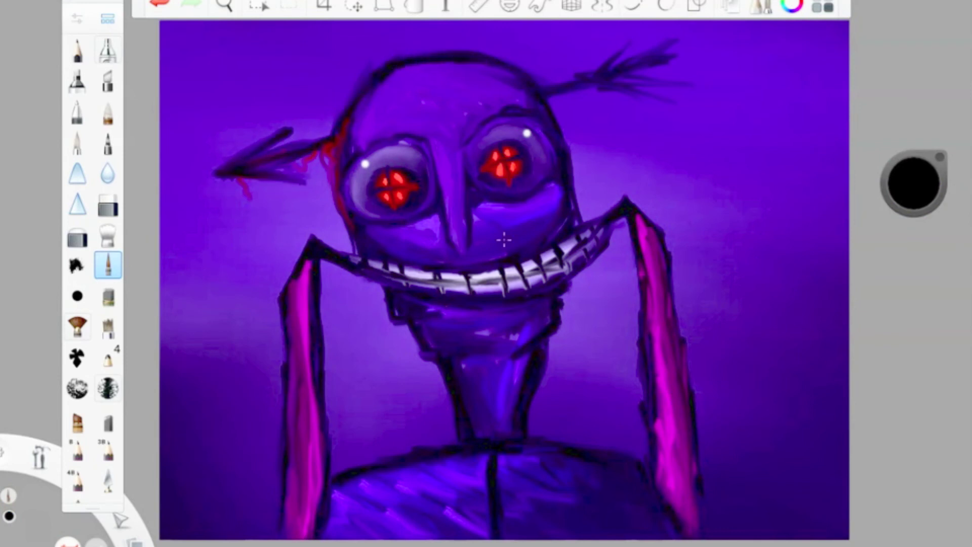
# Brush reddish purple over the forehead, cheeks, neck and both halves of the torso.
pyautogui.click(923, 188)
pyautogui.click(107, 264)
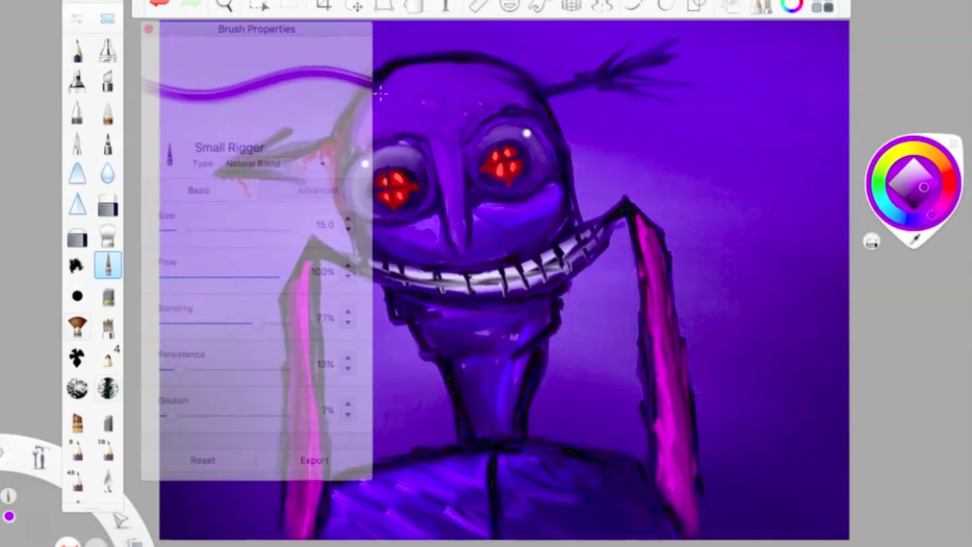
pyautogui.moveTo(424, 230); pyautogui.dragTo(399, 243)
pyautogui.moveTo(486, 213); pyautogui.dragTo(497, 221)
pyautogui.moveTo(476, 329)
pyautogui.mouseDown()
pyautogui.moveTo(441, 339)
pyautogui.moveTo(495, 417)
pyautogui.mouseUp()
pyautogui.moveTo(471, 460)
pyautogui.mouseDown()
pyautogui.moveTo(375, 527)
pyautogui.moveTo(425, 516)
pyautogui.mouseUp()
pyautogui.moveTo(359, 486); pyautogui.dragTo(350, 532)
pyautogui.moveTo(506, 459); pyautogui.dragTo(581, 530)
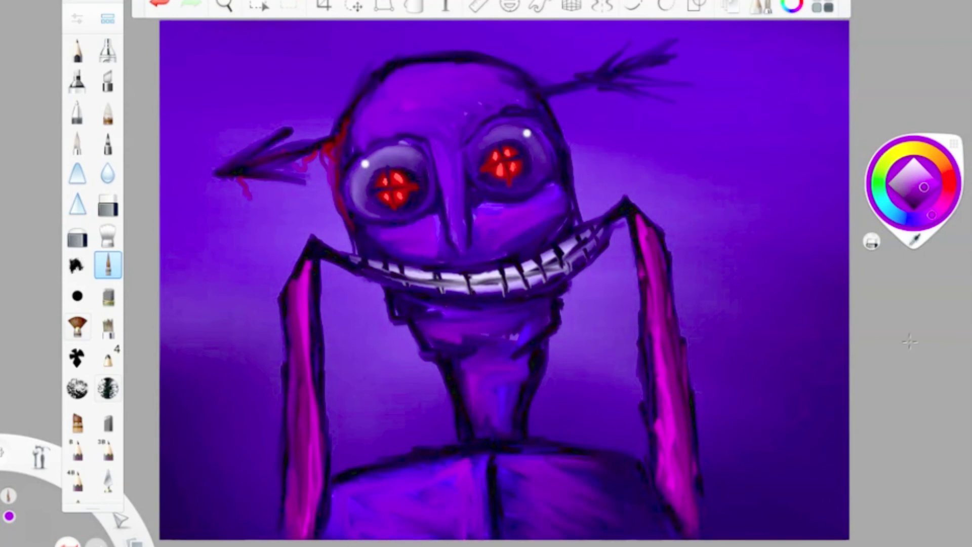
# Add pale pink-purple highlights to the torso, neck, chin folds, cheeks and nose bridge.
pyautogui.moveTo(506, 461); pyautogui.dragTo(547, 536)
pyautogui.moveTo(344, 493); pyautogui.dragTo(392, 493)
pyautogui.moveTo(470, 372)
pyautogui.mouseDown()
pyautogui.moveTo(473, 428)
pyautogui.moveTo(486, 431)
pyautogui.mouseUp()
pyautogui.moveTo(423, 324); pyautogui.dragTo(468, 334)
pyautogui.moveTo(397, 301); pyautogui.dragTo(436, 309)
pyautogui.moveTo(364, 228); pyautogui.dragTo(420, 245)
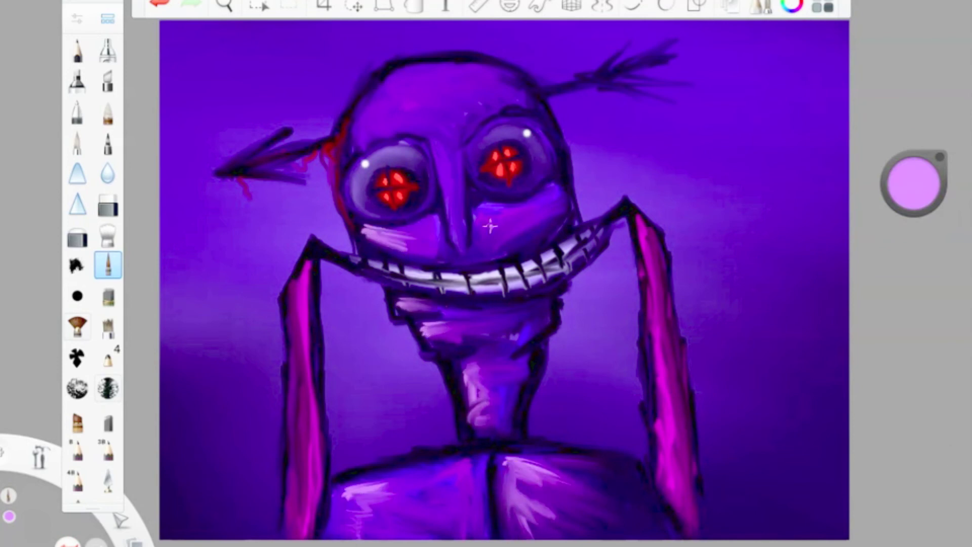
pyautogui.moveTo(471, 211); pyautogui.dragTo(522, 238)
pyautogui.moveTo(448, 238); pyautogui.dragTo(475, 106)
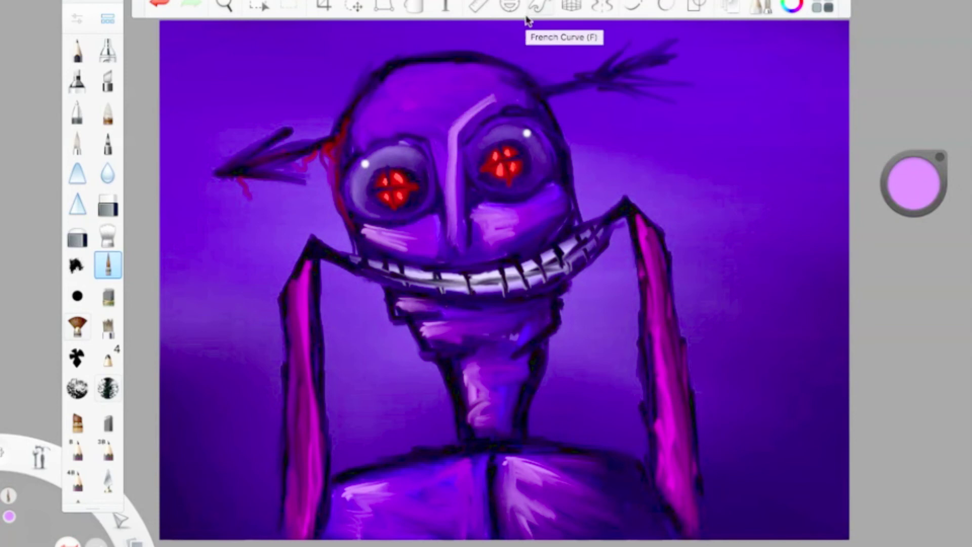
# Blend vivid magenta-purple into the nose bridge, forehead and right cheek.
pyautogui.moveTo(914, 183); pyautogui.dragTo(922, 258)
pyautogui.moveTo(455, 124)
pyautogui.mouseDown()
pyautogui.moveTo(499, 82)
pyautogui.moveTo(445, 205)
pyautogui.mouseUp()
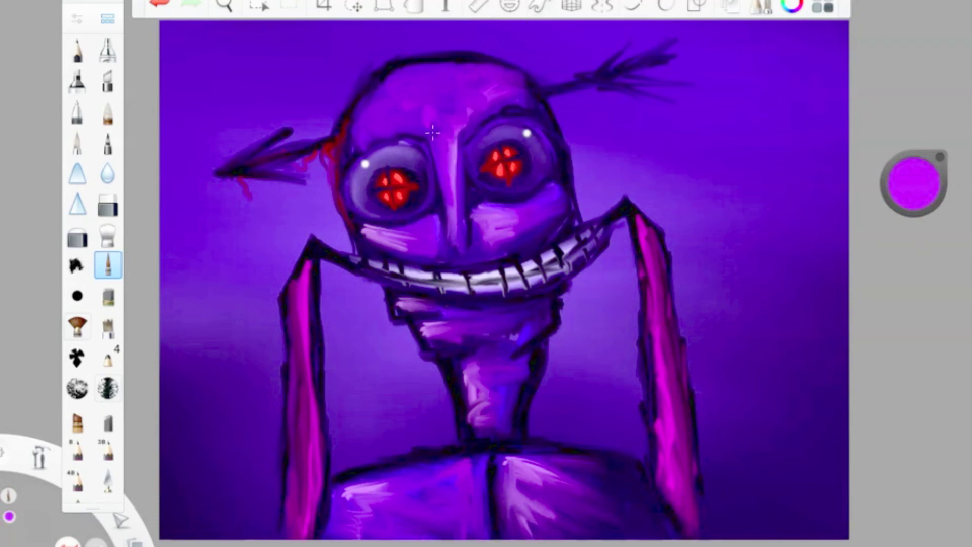
pyautogui.moveTo(435, 104); pyautogui.dragTo(403, 147)
pyautogui.moveTo(431, 66); pyautogui.dragTo(476, 66)
pyautogui.moveTo(537, 202); pyautogui.dragTo(501, 237)
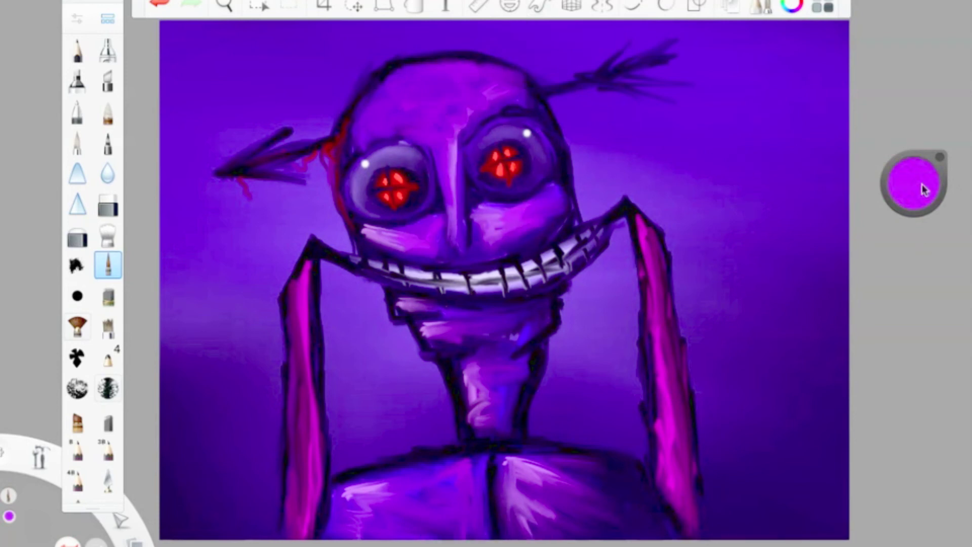
# Redraw the upper eye contours and the pointed nose outline in black.
pyautogui.moveTo(941, 186); pyautogui.dragTo(941, 213)
pyautogui.moveTo(362, 147)
pyautogui.mouseDown()
pyautogui.moveTo(405, 137)
pyautogui.moveTo(469, 217)
pyautogui.moveTo(463, 242)
pyautogui.mouseUp()
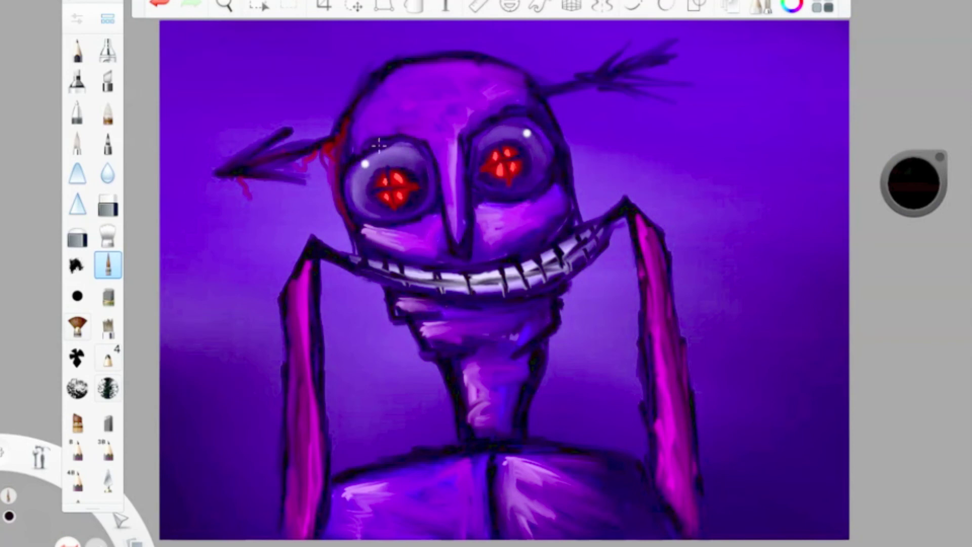
# Paint thin black and purple strokes over both head stalks to define their branches and stems.
pyautogui.moveTo(658, 32); pyautogui.dragTo(582, 76)
pyautogui.moveTo(631, 93); pyautogui.dragTo(580, 88)
pyautogui.moveTo(913, 185)
pyautogui.mouseDown()
pyautogui.moveTo(245, 162)
pyautogui.moveTo(304, 155)
pyautogui.mouseUp()
pyautogui.moveTo(557, 91); pyautogui.dragTo(662, 83)
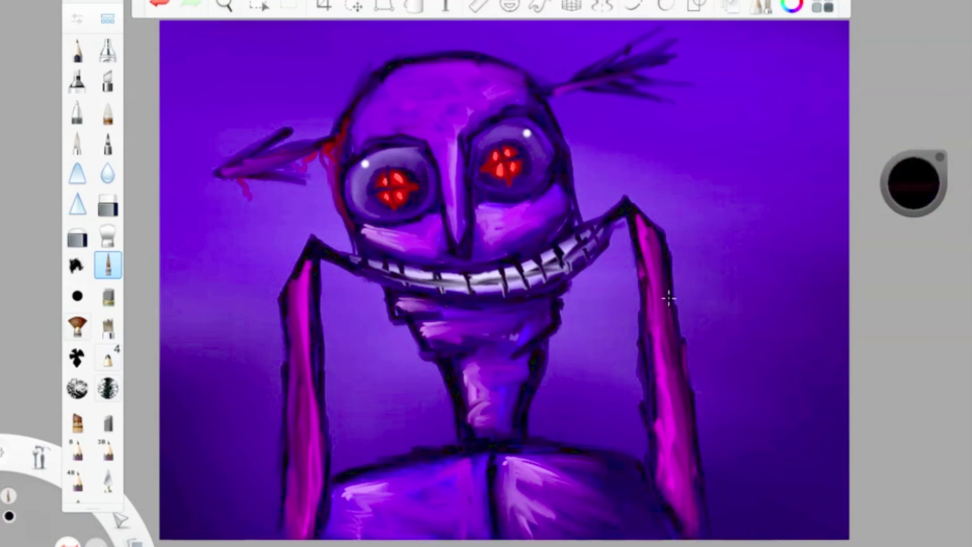
# Draw black outlines of shorter, stepped limbs outside the magenta limb on each side of the figure.
pyautogui.moveTo(676, 276); pyautogui.dragTo(733, 473)
pyautogui.moveTo(287, 323)
pyautogui.mouseDown()
pyautogui.moveTo(250, 397)
pyautogui.moveTo(264, 491)
pyautogui.mouseUp()
pyautogui.moveTo(721, 360); pyautogui.dragTo(775, 422)
pyautogui.moveTo(763, 382); pyautogui.dragTo(770, 423)
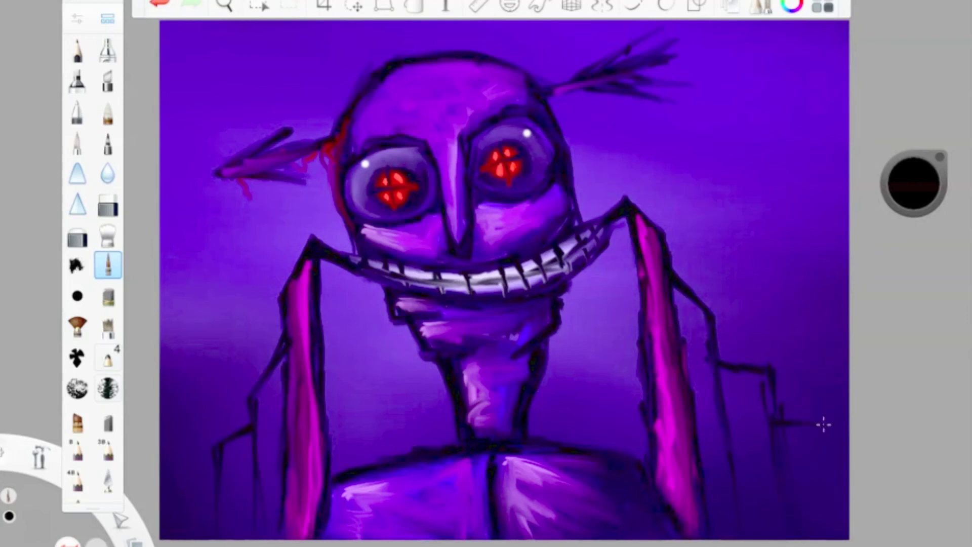
# Fill the stepped limb next to the magenta limb on each side with dark red.
pyautogui.click(913, 184)
pyautogui.click(77, 19)
pyautogui.moveTo(914, 183); pyautogui.dragTo(914, 198)
pyautogui.moveTo(279, 481)
pyautogui.mouseDown()
pyautogui.moveTo(270, 388)
pyautogui.moveTo(265, 415)
pyautogui.mouseUp()
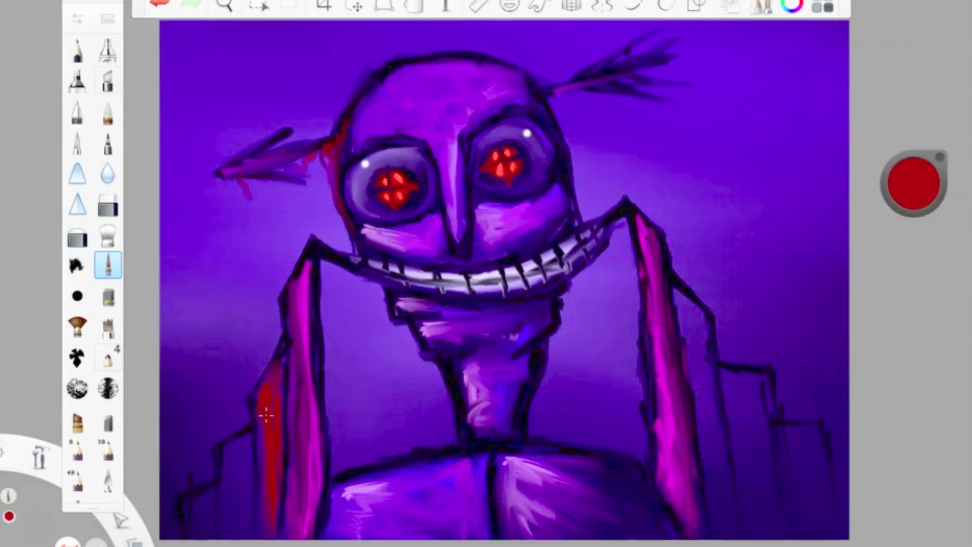
pyautogui.moveTo(679, 297); pyautogui.dragTo(704, 451)
pyautogui.moveTo(689, 369); pyautogui.dragTo(714, 527)
pyautogui.moveTo(724, 430); pyautogui.dragTo(724, 539)
# Fill the next limb outward on each side with burnt orange.
pyautogui.click(914, 183)
pyautogui.click(927, 152)
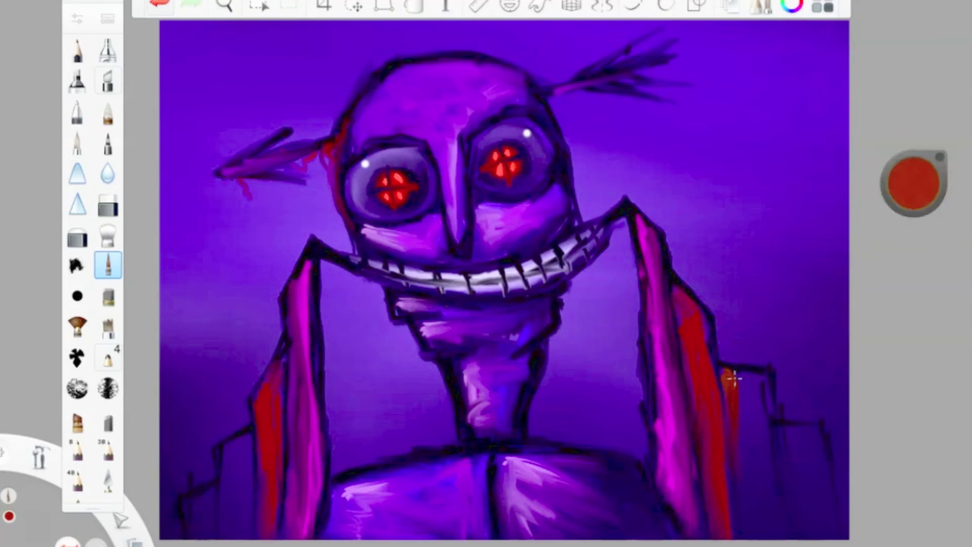
pyautogui.moveTo(733, 376); pyautogui.dragTo(775, 506)
pyautogui.moveTo(739, 397); pyautogui.dragTo(745, 536)
pyautogui.moveTo(245, 430); pyautogui.dragTo(233, 496)
pyautogui.moveTo(243, 455); pyautogui.dragTo(228, 539)
# Fill the outermost limb on each side with dark golden yellow.
pyautogui.click(914, 183)
pyautogui.click(923, 152)
pyautogui.moveTo(206, 489); pyautogui.dragTo(202, 530)
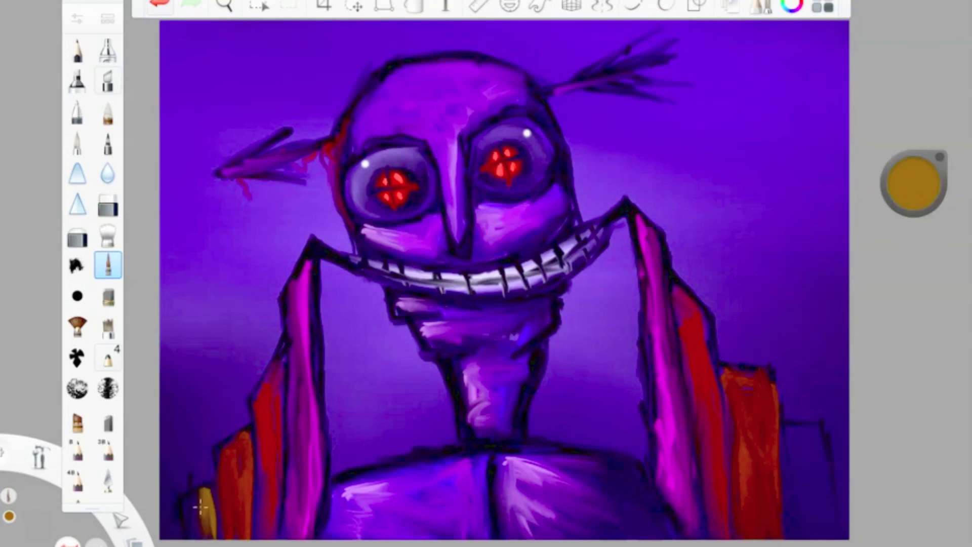
pyautogui.moveTo(821, 431)
pyautogui.mouseDown()
pyautogui.moveTo(810, 537)
pyautogui.moveTo(807, 516)
pyautogui.moveTo(797, 539)
pyautogui.mouseUp()
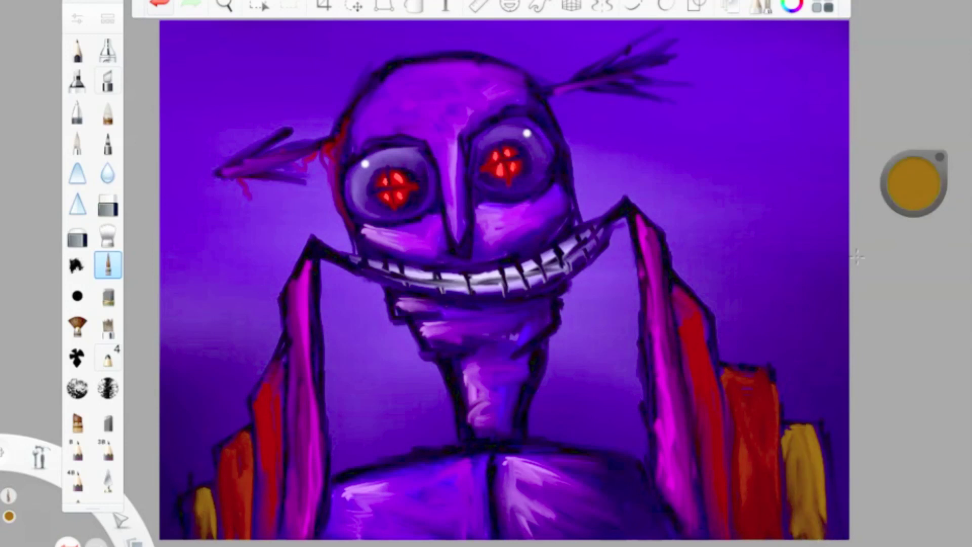
# Add lighter yellow streaks to the right yellow limb and light orange streaks to the orange limb beside it.
pyautogui.keyDown('alt'); pyautogui.click(819, 435); pyautogui.keyUp('alt')
pyautogui.moveTo(805, 431); pyautogui.dragTo(799, 540)
pyautogui.click(913, 183)
pyautogui.click(899, 154)
pyautogui.moveTo(914, 183); pyautogui.dragTo(913, 165)
pyautogui.moveTo(744, 374); pyautogui.dragTo(739, 536)
pyautogui.moveTo(749, 367); pyautogui.dragTo(752, 536)
# Paint light pinkish-red highlights down the red limbs on both sides.
pyautogui.moveTo(913, 183)
pyautogui.mouseDown()
pyautogui.moveTo(914, 195)
pyautogui.moveTo(914, 172)
pyautogui.mouseUp()
pyautogui.moveTo(678, 299); pyautogui.dragTo(717, 507)
pyautogui.hotkey('ctrl', 'z')
pyautogui.moveTo(676, 302); pyautogui.dragTo(716, 517)
pyautogui.moveTo(701, 347); pyautogui.dragTo(709, 501)
pyautogui.moveTo(276, 360); pyautogui.dragTo(266, 536)
pyautogui.hotkey('ctrl', 'z')
# Add light orange and pale yellow highlights to the orange and yellow limbs on the left side of the figure.
pyautogui.moveTo(913, 183)
pyautogui.mouseDown()
pyautogui.moveTo(913, 197)
pyautogui.moveTo(921, 178)
pyautogui.mouseUp()
pyautogui.moveTo(248, 433); pyautogui.dragTo(240, 534)
pyautogui.moveTo(914, 183)
pyautogui.mouseDown()
pyautogui.moveTo(913, 200)
pyautogui.moveTo(914, 174)
pyautogui.mouseUp()
pyautogui.moveTo(207, 488); pyautogui.dragTo(205, 536)
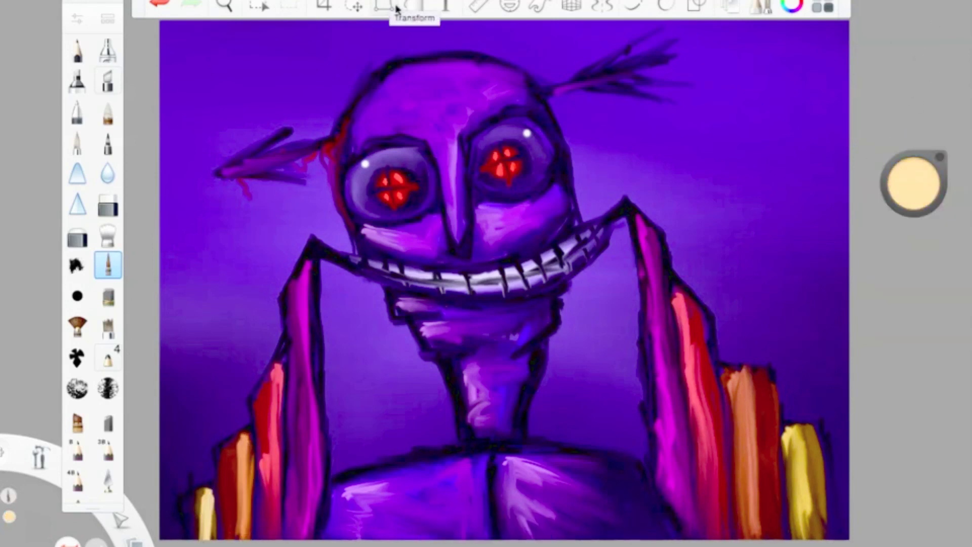
# Brush broad black diagonal strokes across the violet background on both sides of the figure.
pyautogui.moveTo(885, 183); pyautogui.dragTo(886, 356)
pyautogui.moveTo(782, 51); pyautogui.dragTo(825, 93)
pyautogui.moveTo(749, 66); pyautogui.dragTo(850, 207)
pyautogui.moveTo(683, 152); pyautogui.dragTo(850, 359)
pyautogui.moveTo(734, 283); pyautogui.dragTo(842, 383)
pyautogui.moveTo(269, 243); pyautogui.dragTo(175, 399)
pyautogui.moveTo(253, 248); pyautogui.dragTo(179, 384)
pyautogui.moveTo(250, 187); pyautogui.dragTo(162, 387)
pyautogui.moveTo(289, 30); pyautogui.dragTo(147, 72)
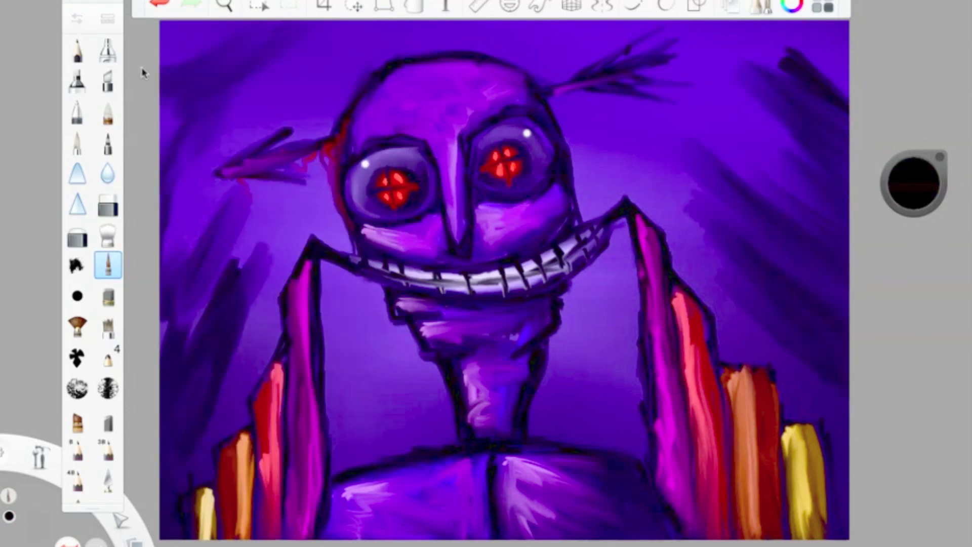
# Smudge the dark background strokes on both sides into soft shadows.
pyautogui.click(108, 234)
pyautogui.click(108, 234)
pyautogui.click(891, 406)
pyautogui.moveTo(750, 40); pyautogui.dragTo(840, 122)
pyautogui.moveTo(653, 162); pyautogui.dragTo(703, 238)
pyautogui.moveTo(678, 177); pyautogui.dragTo(744, 263)
pyautogui.moveTo(263, 238)
pyautogui.mouseDown()
pyautogui.moveTo(228, 284)
pyautogui.moveTo(236, 359)
pyautogui.mouseUp()
pyautogui.moveTo(268, 218); pyautogui.dragTo(162, 349)
pyautogui.moveTo(263, 243); pyautogui.dragTo(226, 360)
pyautogui.moveTo(278, 228); pyautogui.dragTo(217, 375)
# Reinforce the black outlines around the orange and yellow limbs.
pyautogui.click(108, 264)
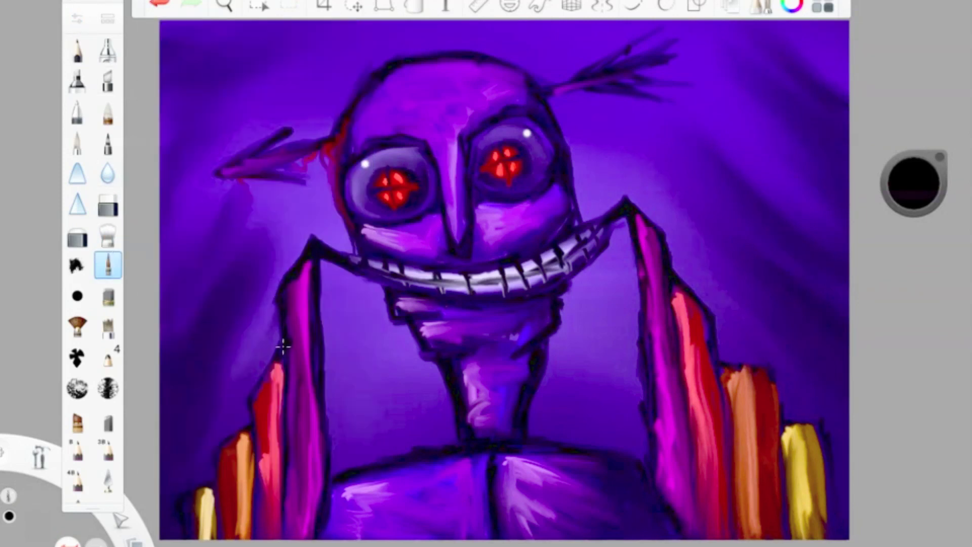
pyautogui.moveTo(767, 375); pyautogui.dragTo(765, 448)
pyautogui.moveTo(726, 368); pyautogui.dragTo(758, 366)
pyautogui.moveTo(787, 428); pyautogui.dragTo(792, 475)
pyautogui.moveTo(770, 382); pyautogui.dragTo(782, 437)
pyautogui.moveTo(784, 431)
pyautogui.mouseDown()
pyautogui.moveTo(787, 487)
pyautogui.moveTo(825, 508)
pyautogui.mouseUp()
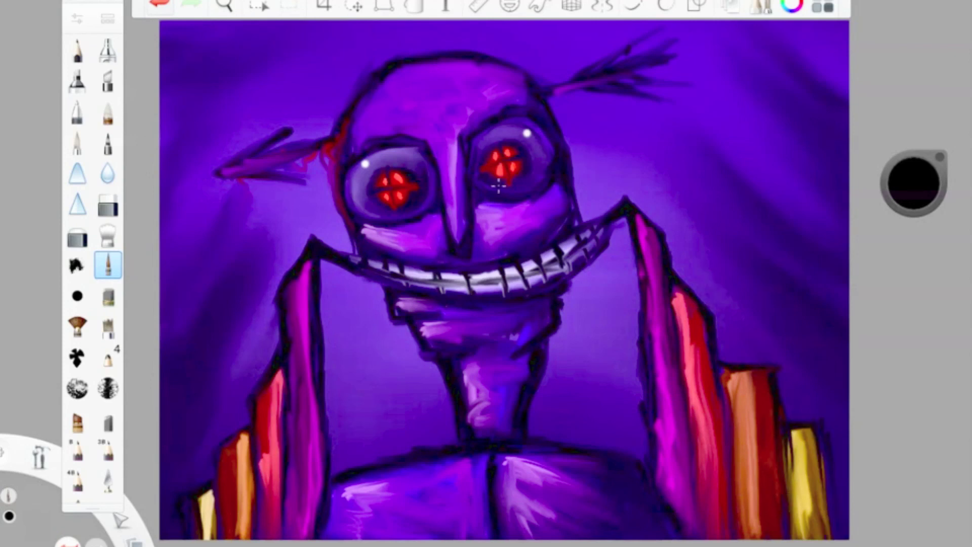
# Brush bright violet diagonal streaks over the background shadows on both sides and smudge them smooth.
pyautogui.click(914, 183)
pyautogui.click(921, 183)
pyautogui.click(108, 265)
pyautogui.click(107, 264)
pyautogui.moveTo(276, 222); pyautogui.dragTo(197, 357)
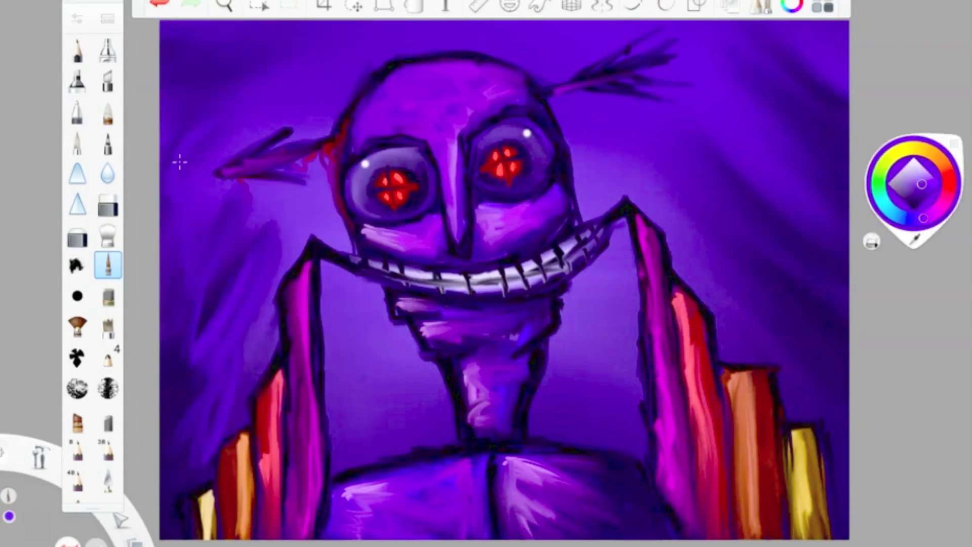
pyautogui.moveTo(692, 187)
pyautogui.mouseDown()
pyautogui.moveTo(748, 226)
pyautogui.moveTo(854, 106)
pyautogui.mouseUp()
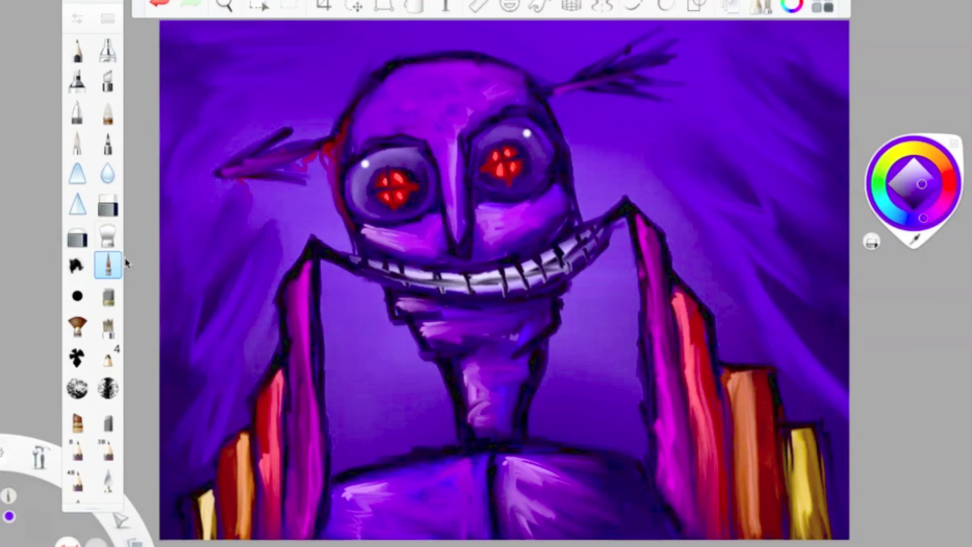
pyautogui.click(107, 235)
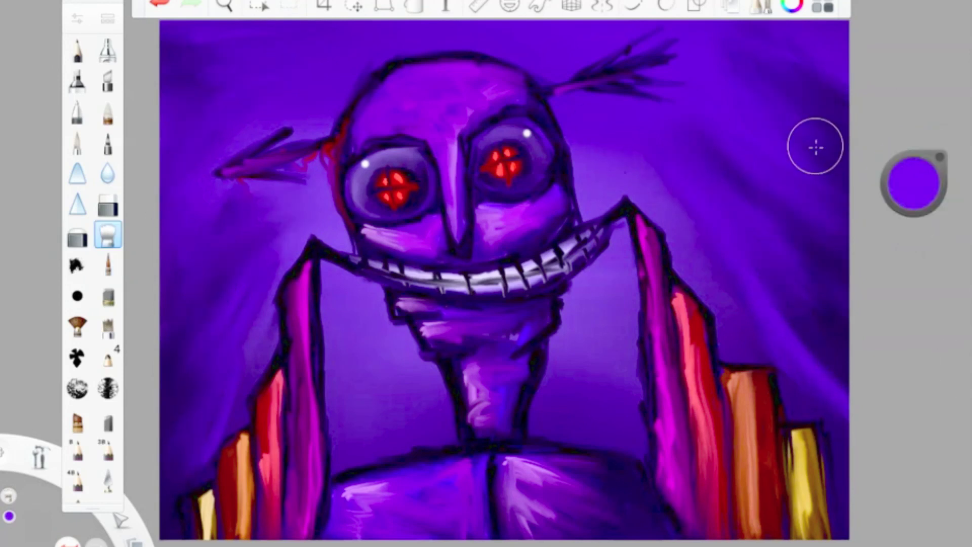
# Sign the painting with a bright red pencil monogram above the yellow limb on the right.
pyautogui.click(78, 49)
pyautogui.moveTo(914, 182); pyautogui.dragTo(904, 194)
pyautogui.click(905, 195)
pyautogui.click(906, 162)
pyautogui.moveTo(805, 354)
pyautogui.mouseDown()
pyautogui.moveTo(813, 405)
pyautogui.moveTo(785, 366)
pyautogui.mouseUp()
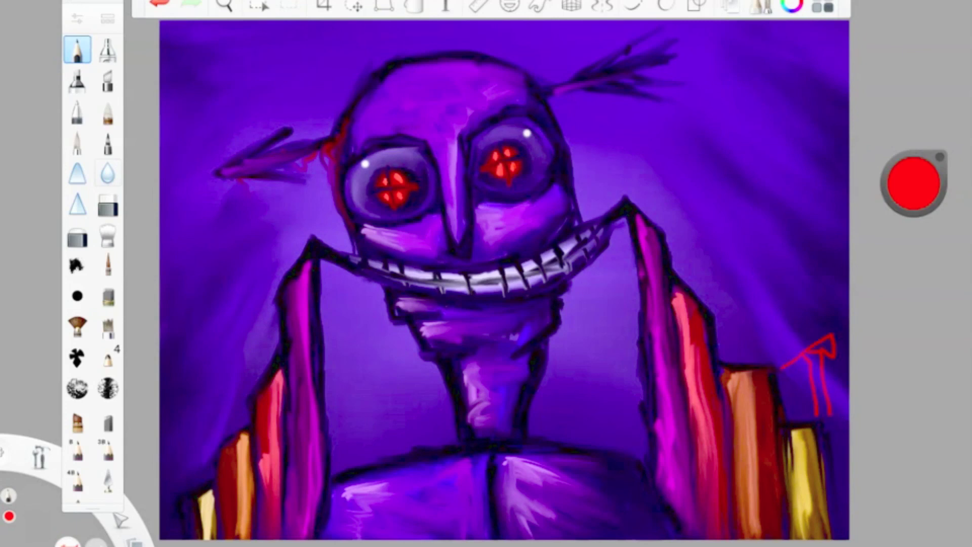
# Save the painting to the Pictures folder, entering a file name and choosing its file format.
pyautogui.click(152, 74)
pyautogui.press('BackSpace')
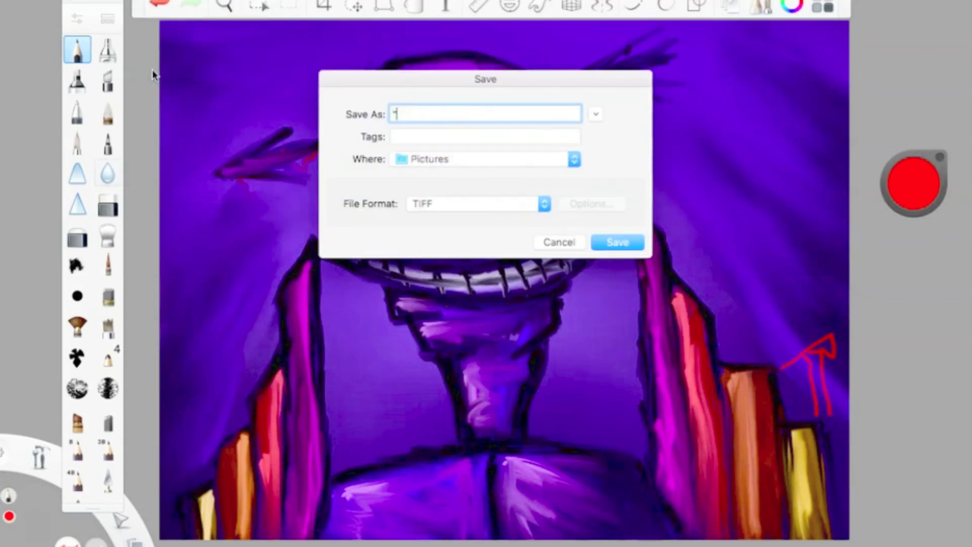
pyautogui.click(544, 203)
pyautogui.click(476, 223)
pyautogui.click(611, 244)
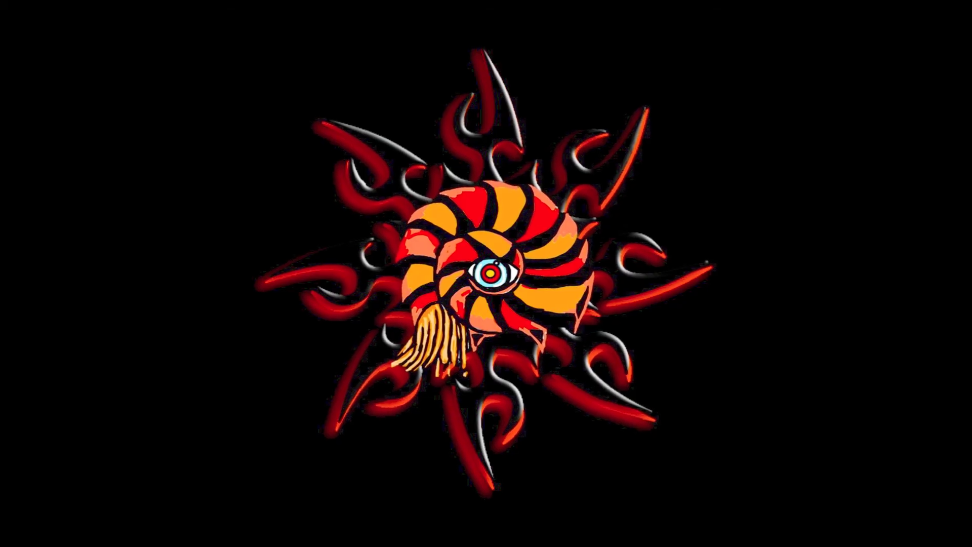